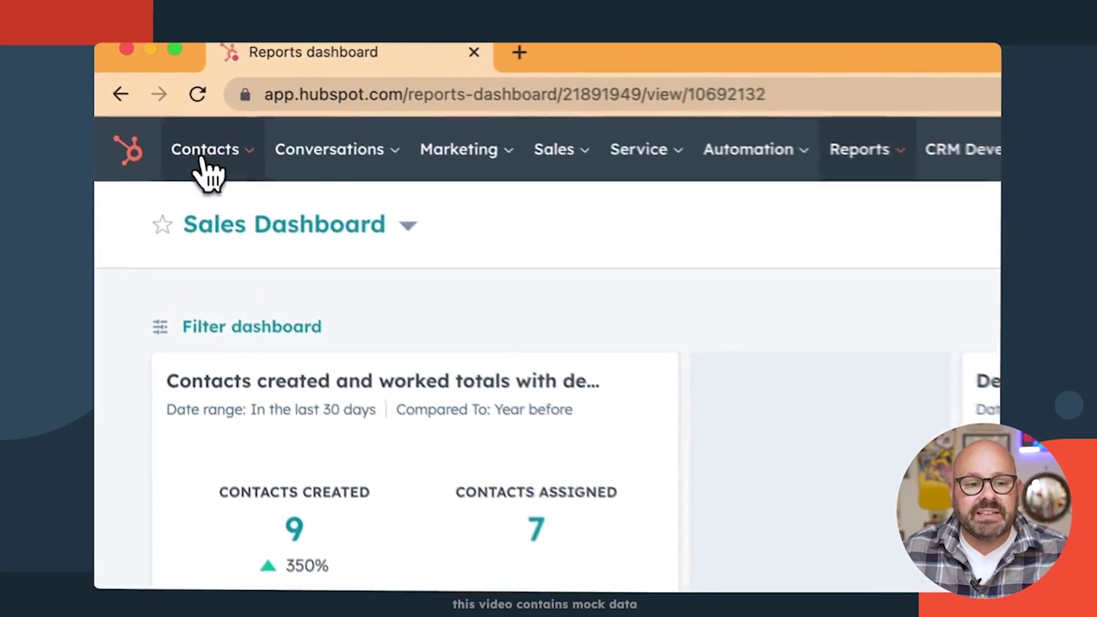
- Go to Contacts from the top navigation to list the 7 contact records
click(204, 163)
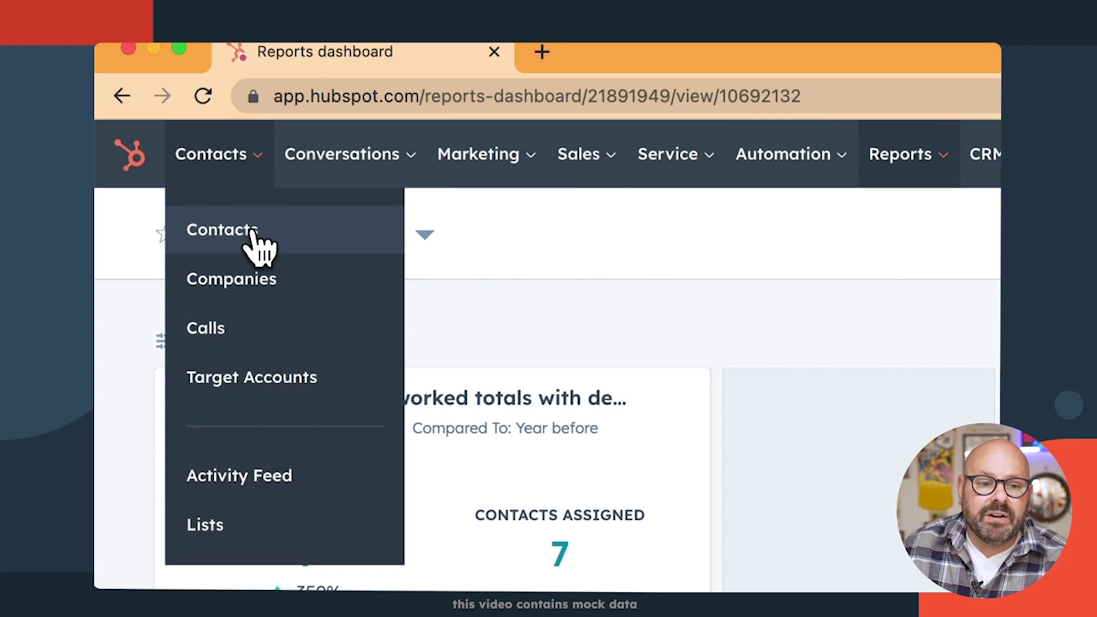
click(255, 239)
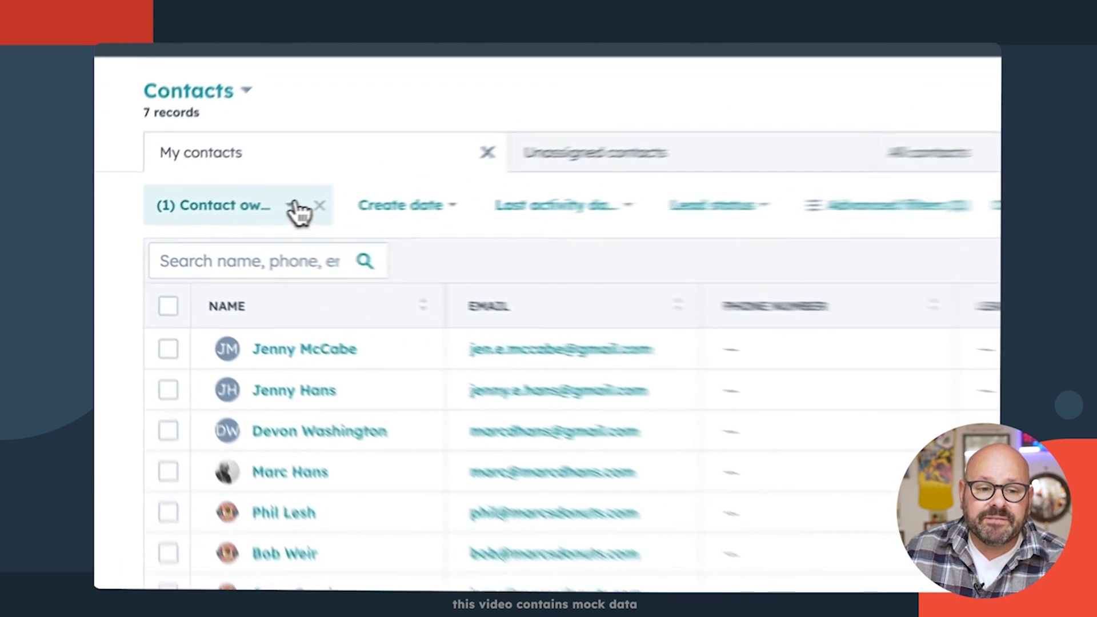
- Check the Contact owner, Create date, Last activity date and Lead status filters, then open Advanced filters
click(297, 213)
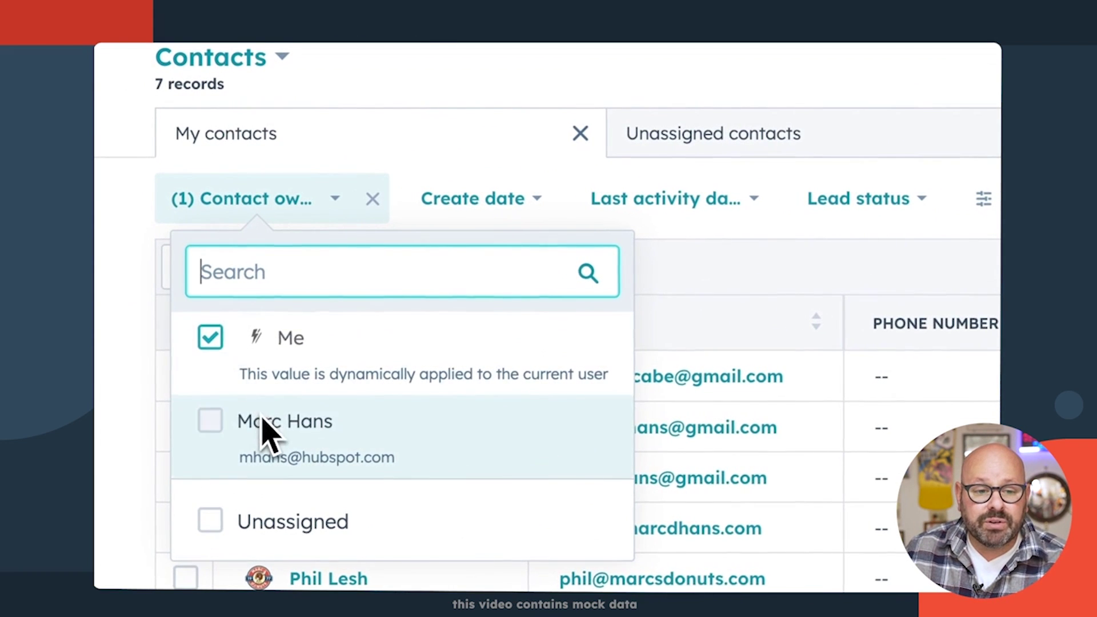
click(357, 197)
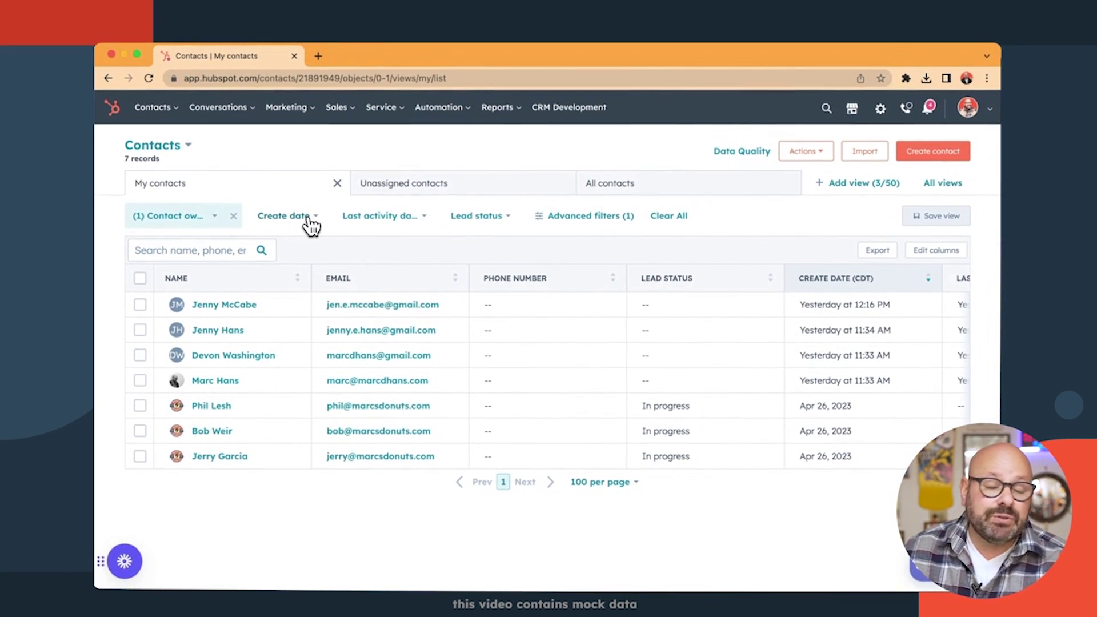
click(312, 223)
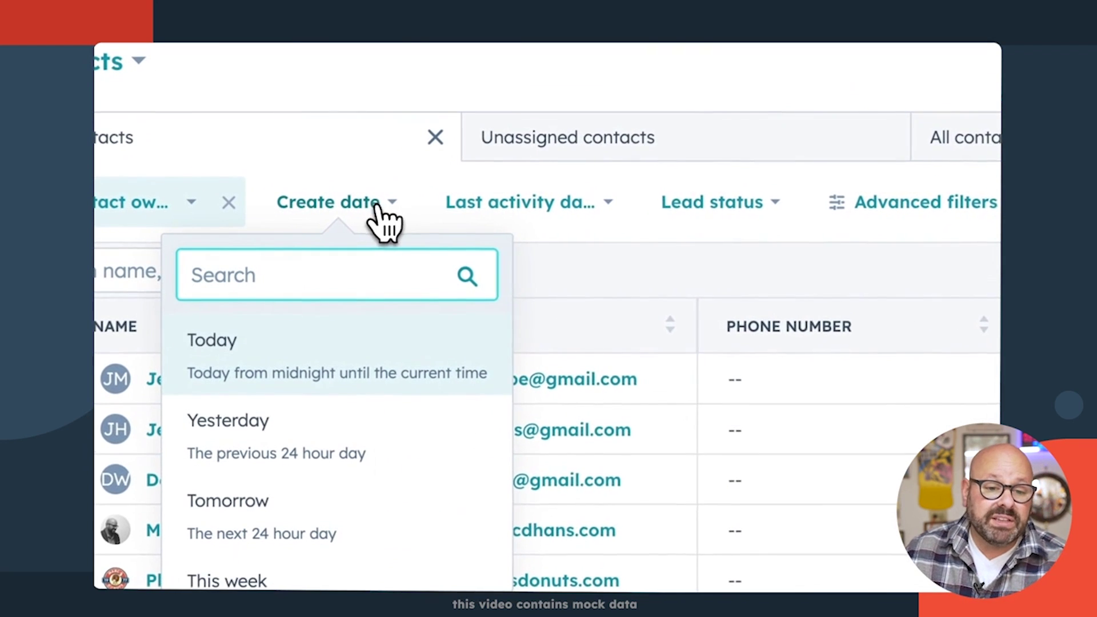
scroll(343, 457, down, 3)
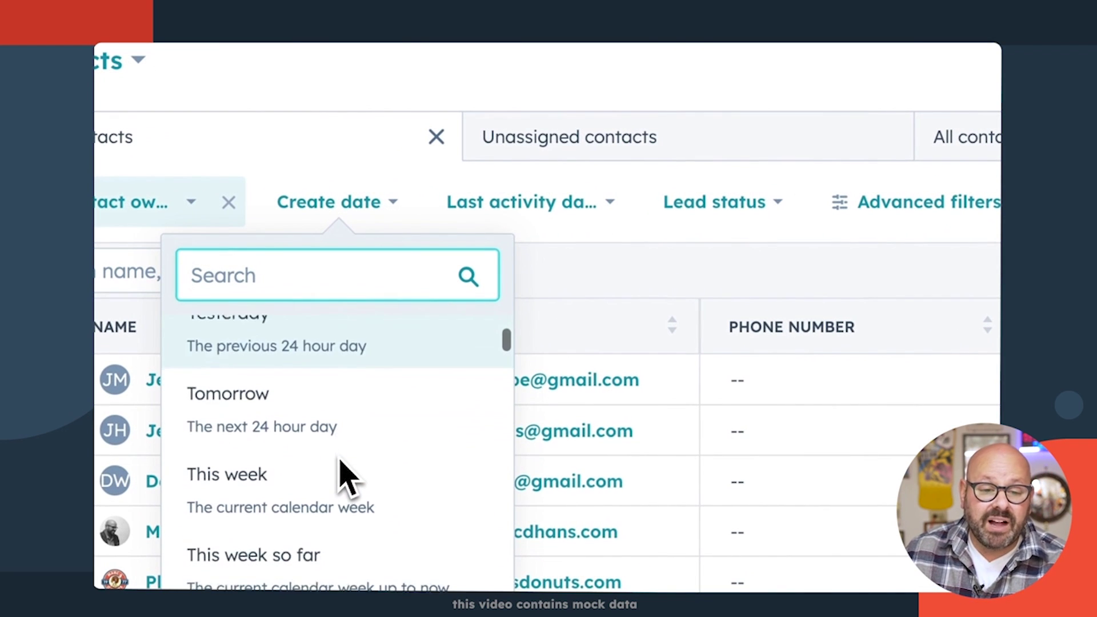
click(607, 201)
scroll(520, 411, down, 3)
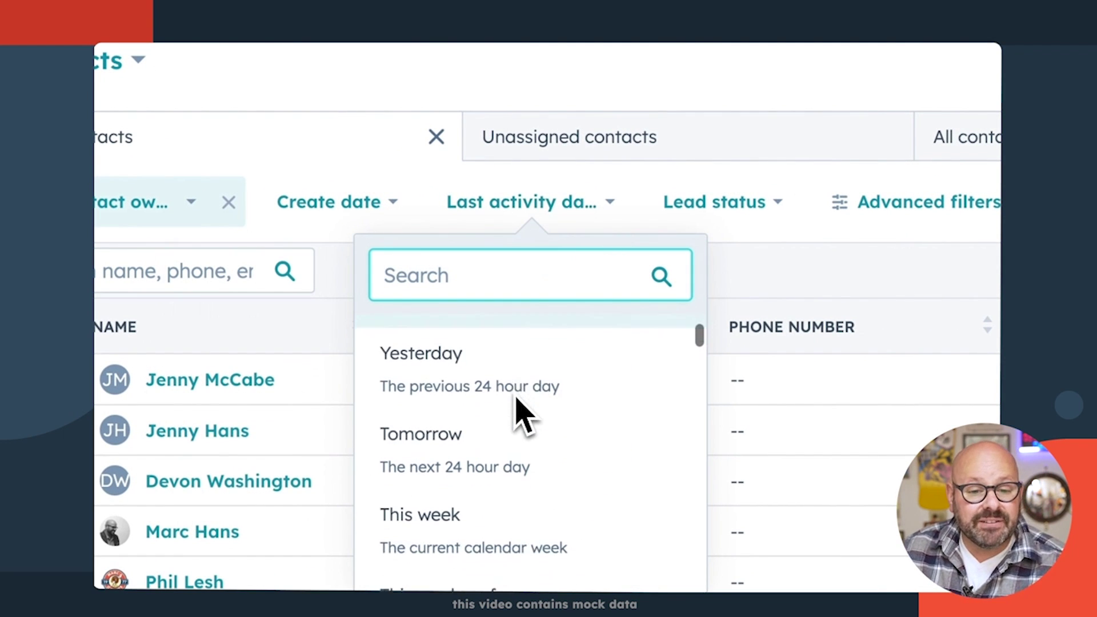
click(766, 202)
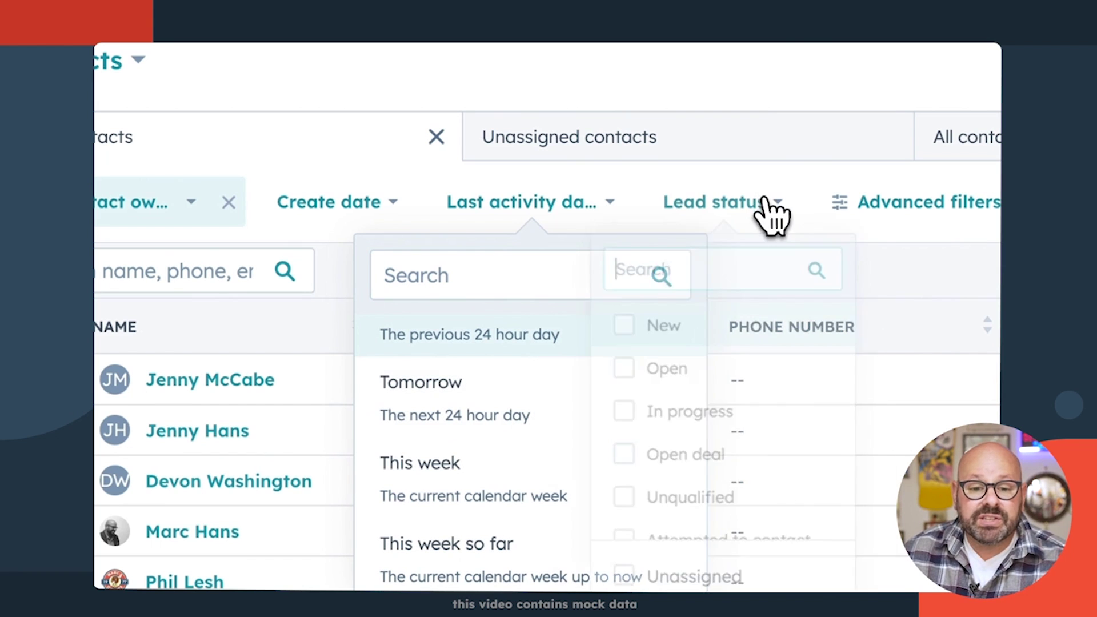
scroll(735, 429, down, 2)
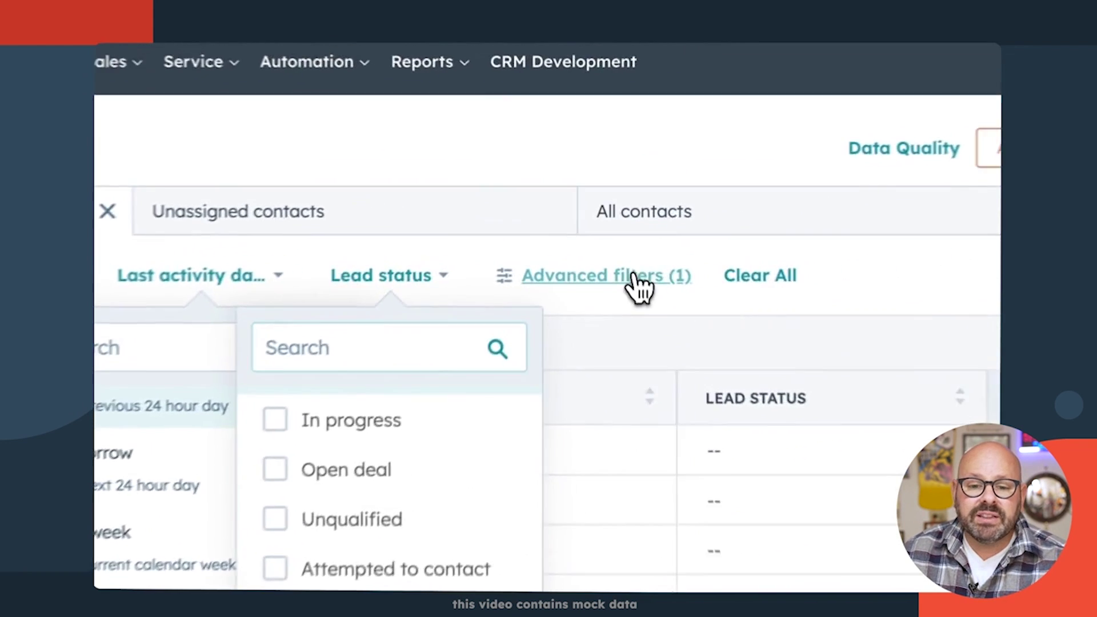
click(973, 202)
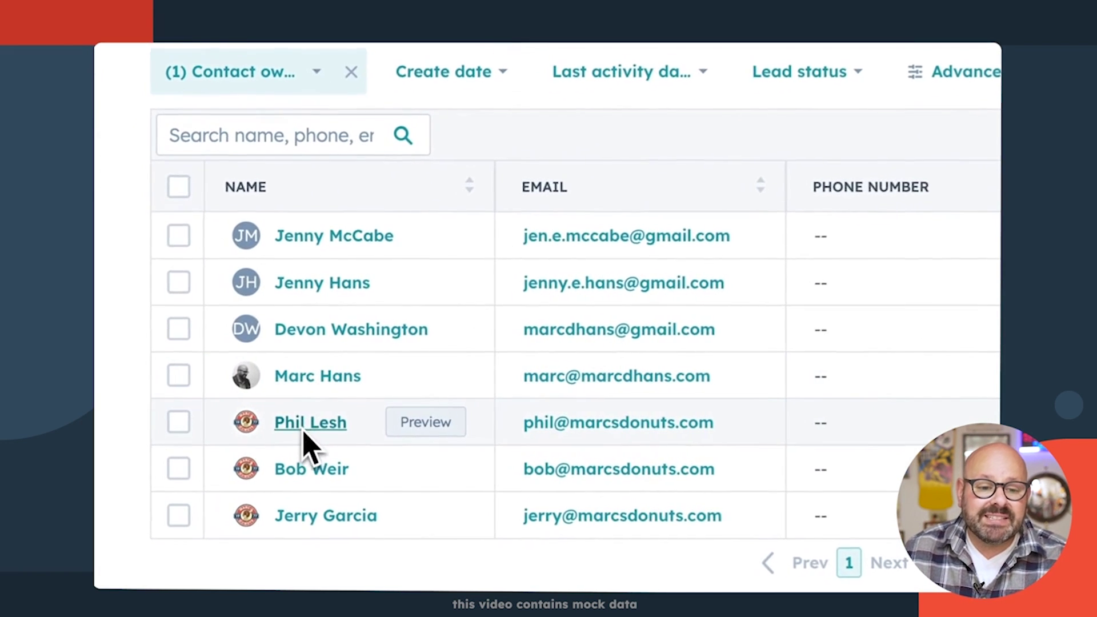
- Preview the fifth contact (the baker) and scroll its About this contact side panel
click(439, 433)
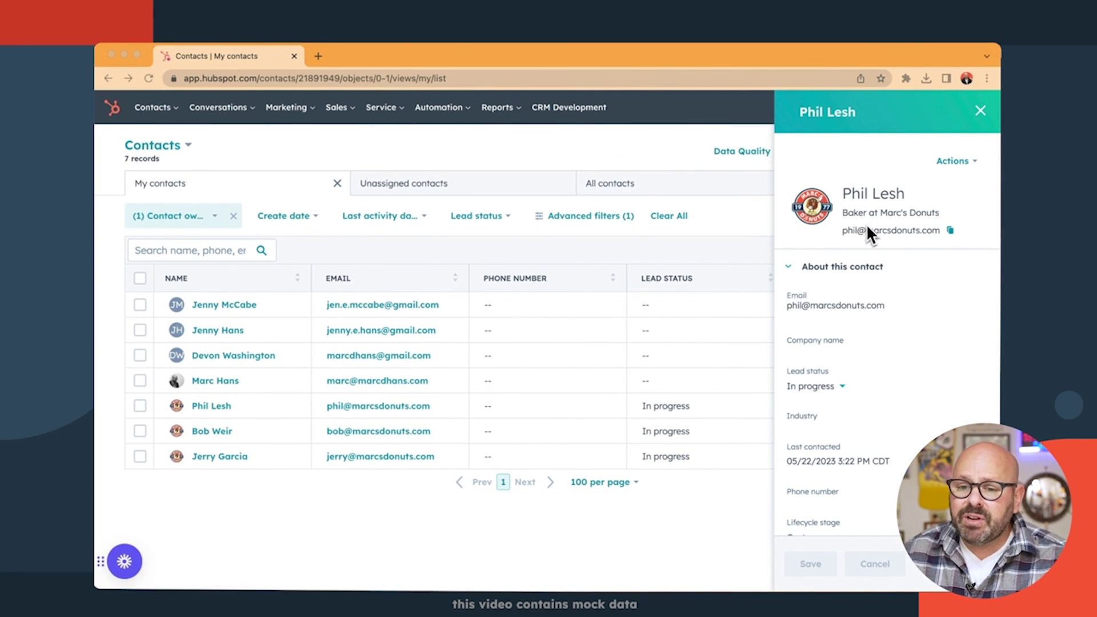
scroll(875, 247, down, 3)
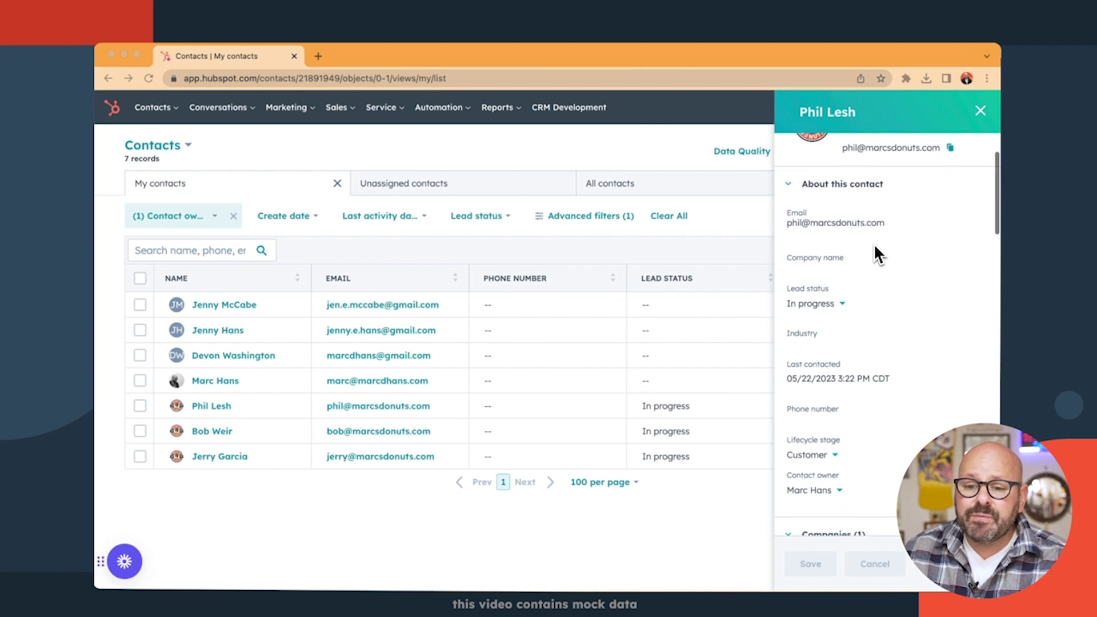
scroll(848, 305, down, 5)
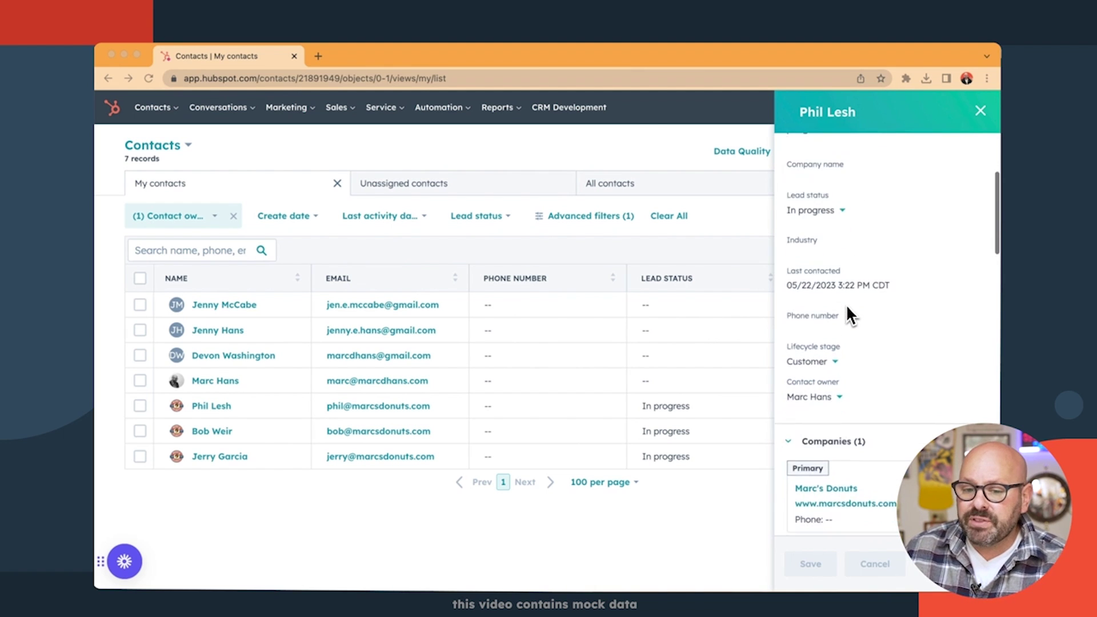
scroll(846, 304, up, 8)
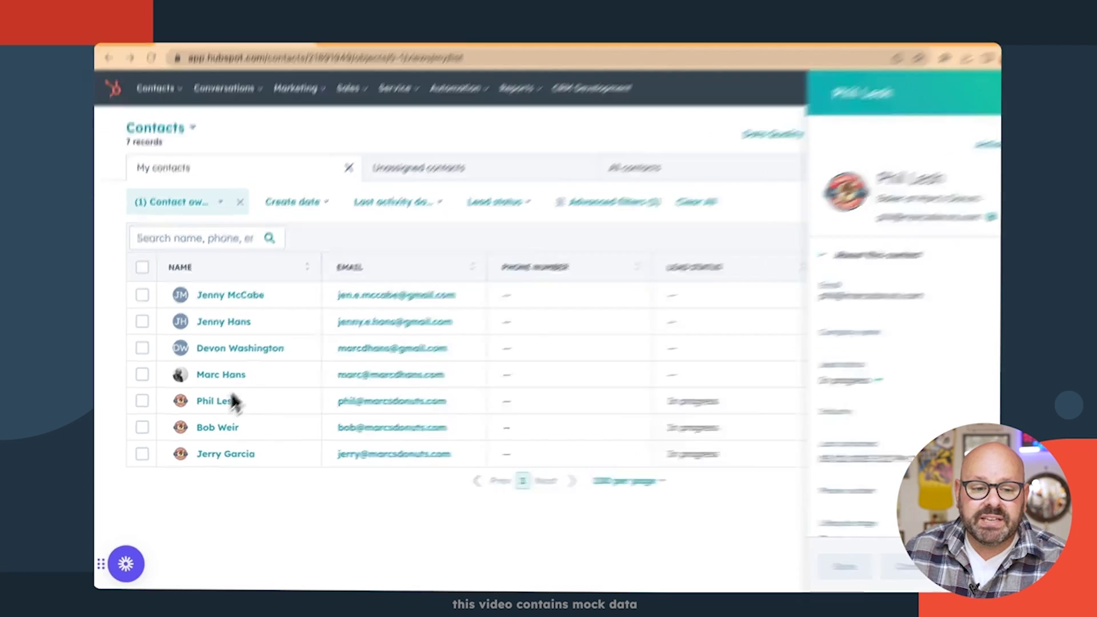
mouse_move(223, 401)
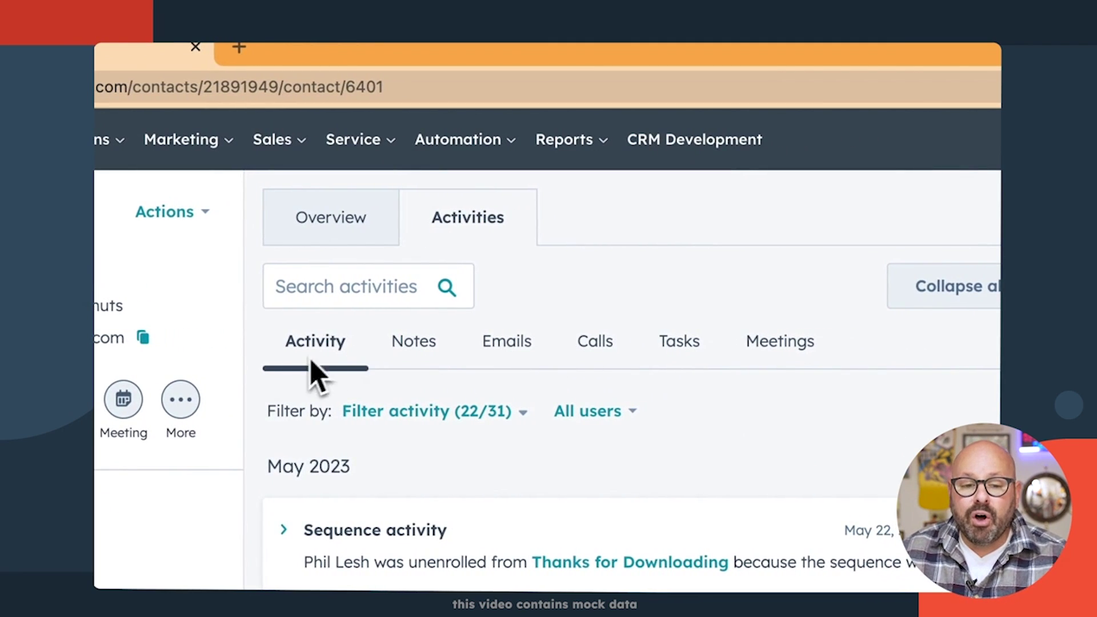
- Expand the welcome email in the contact's Activities timeline and read it, then view Notes
scroll(390, 331, down, 3)
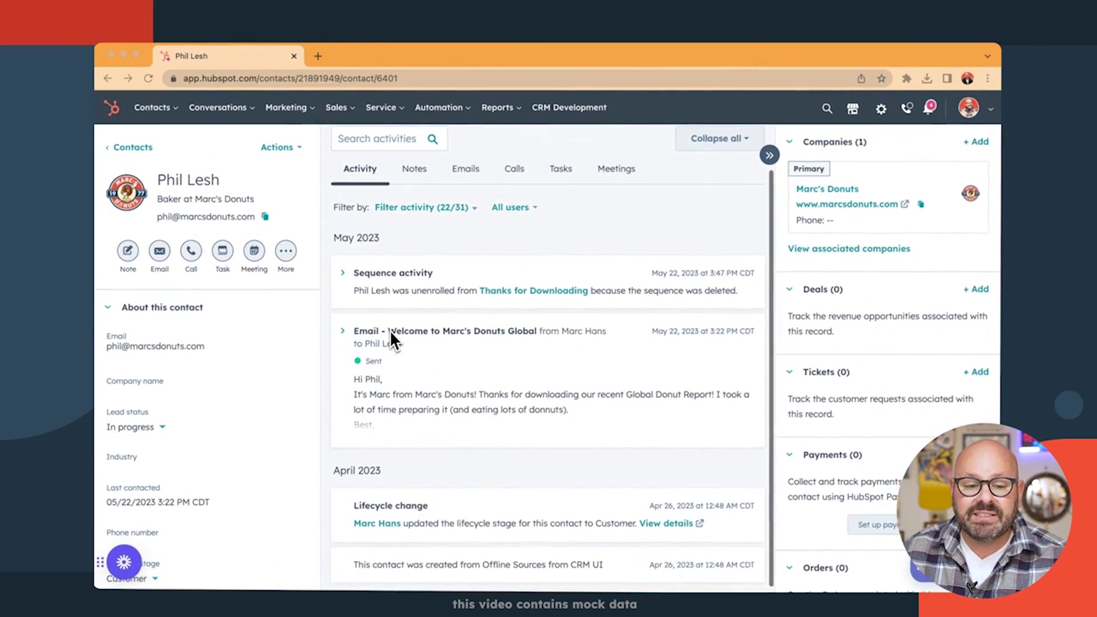
scroll(391, 331, up, 1)
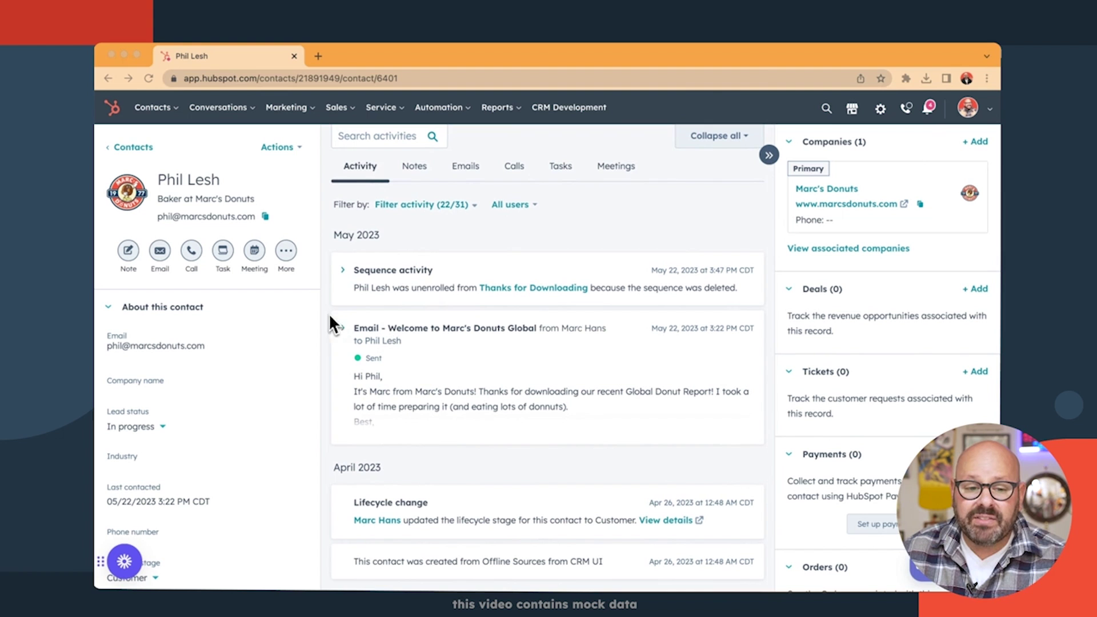
click(345, 330)
scroll(446, 408, down, 2)
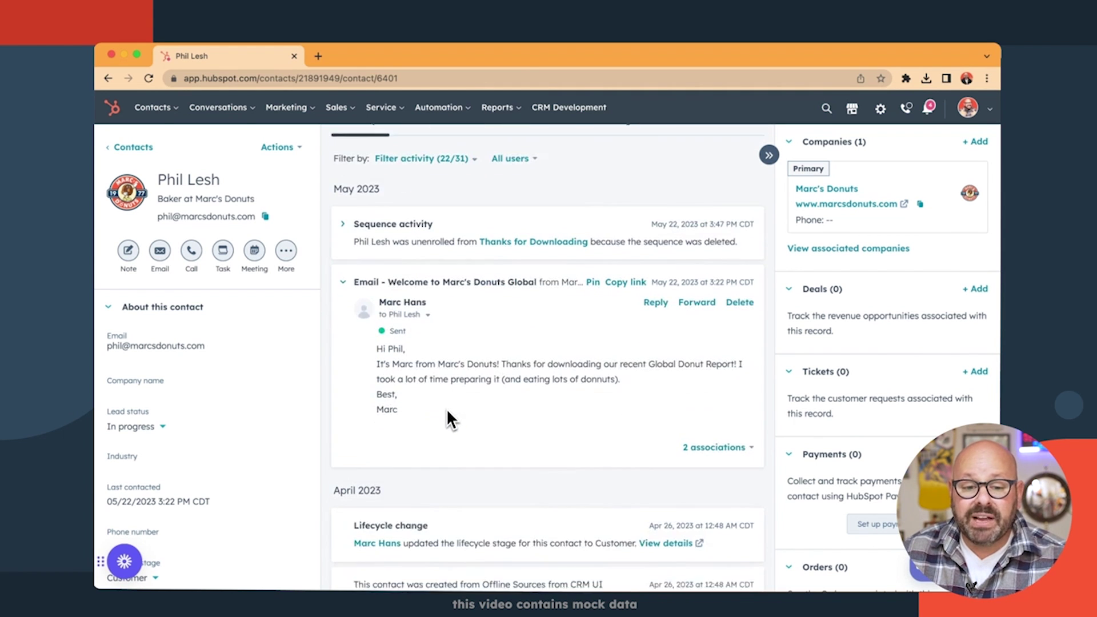
scroll(448, 420, up, 1)
scroll(477, 377, up, 3)
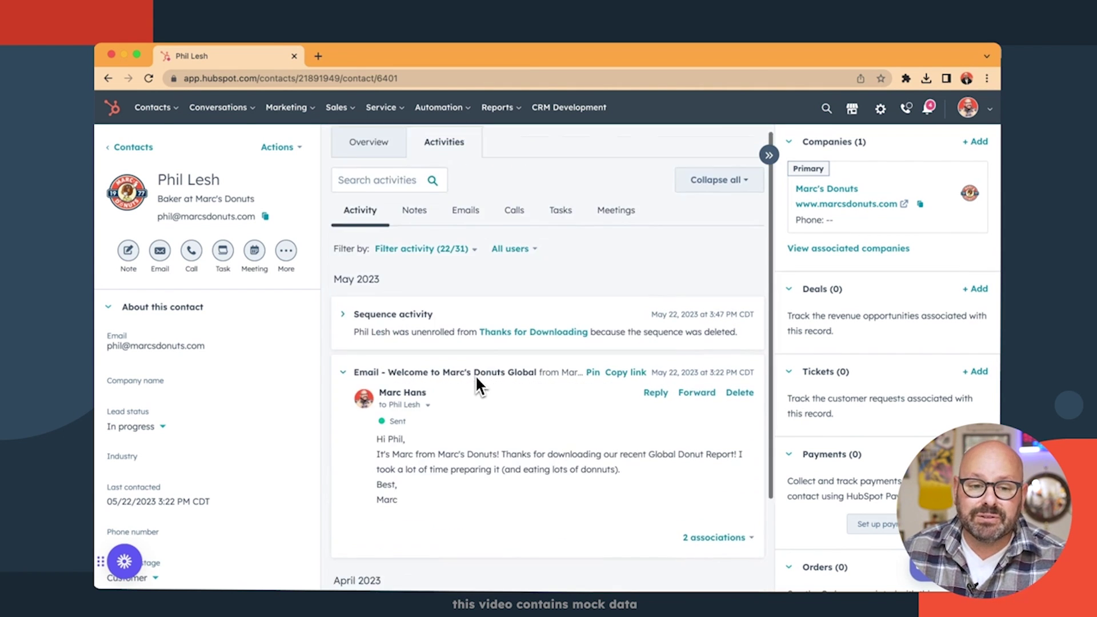
click(414, 212)
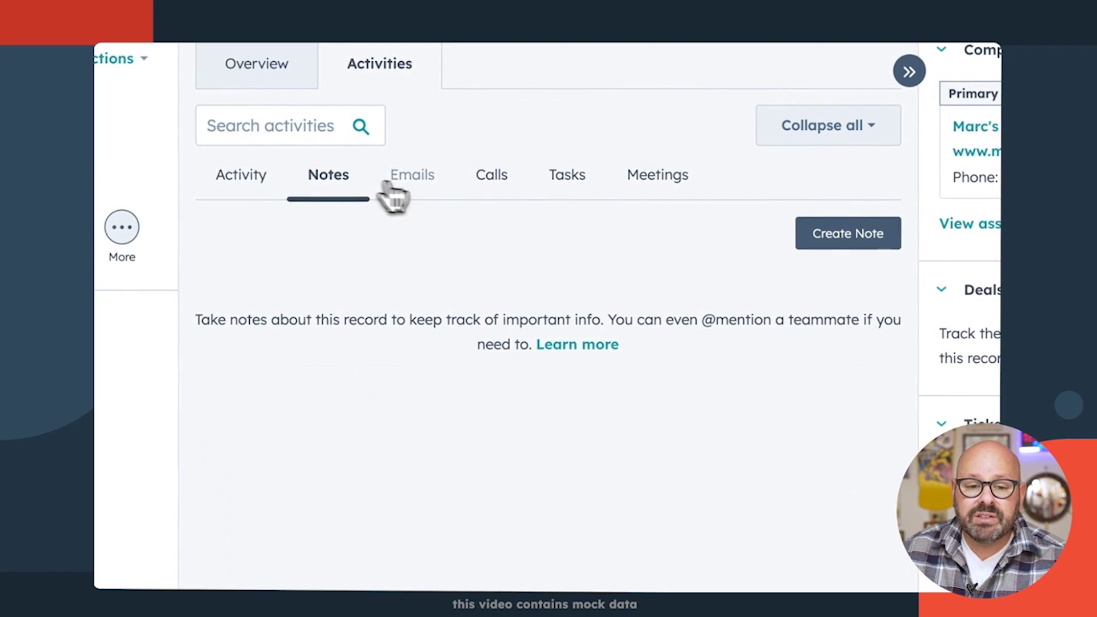
- Review the contact's Emails, Calls, Tasks and Meetings tabs, finishing on the empty Meetings history
click(429, 192)
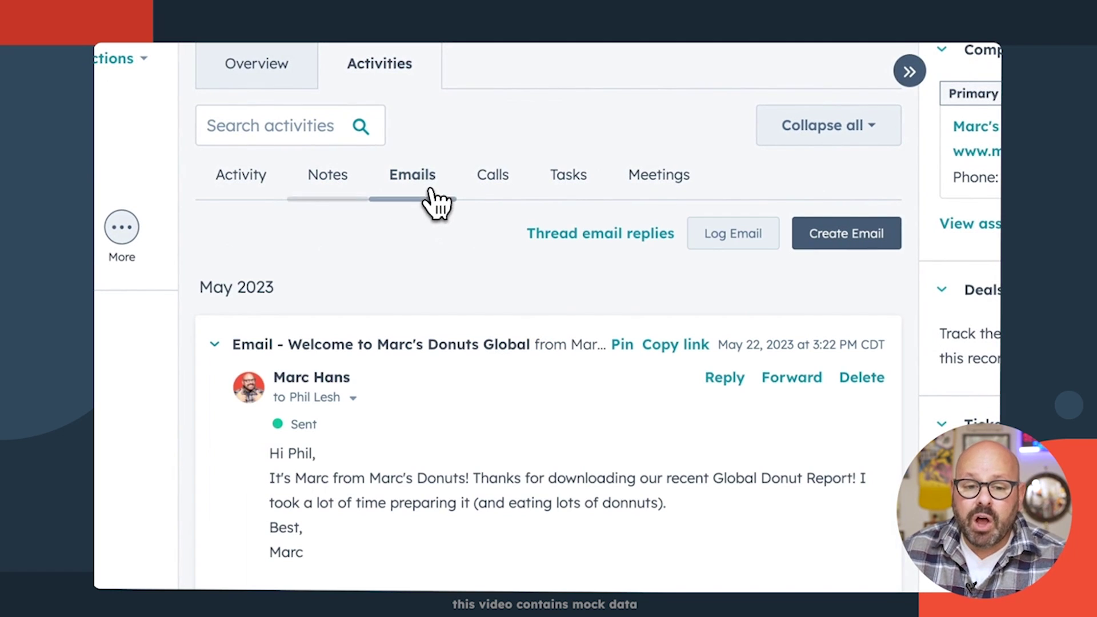
click(488, 198)
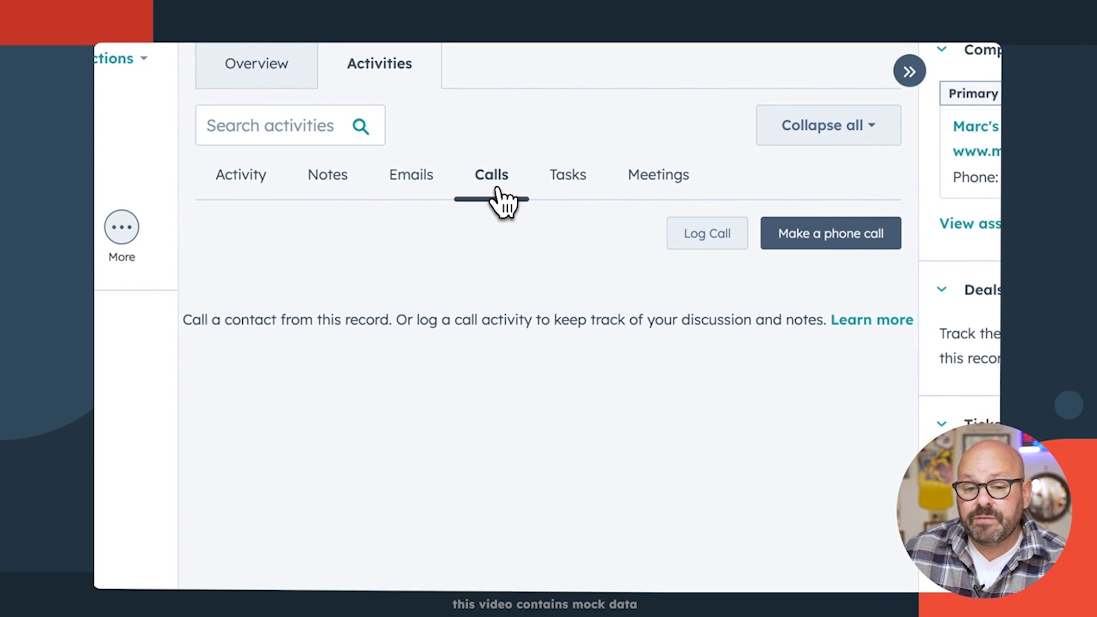
click(583, 195)
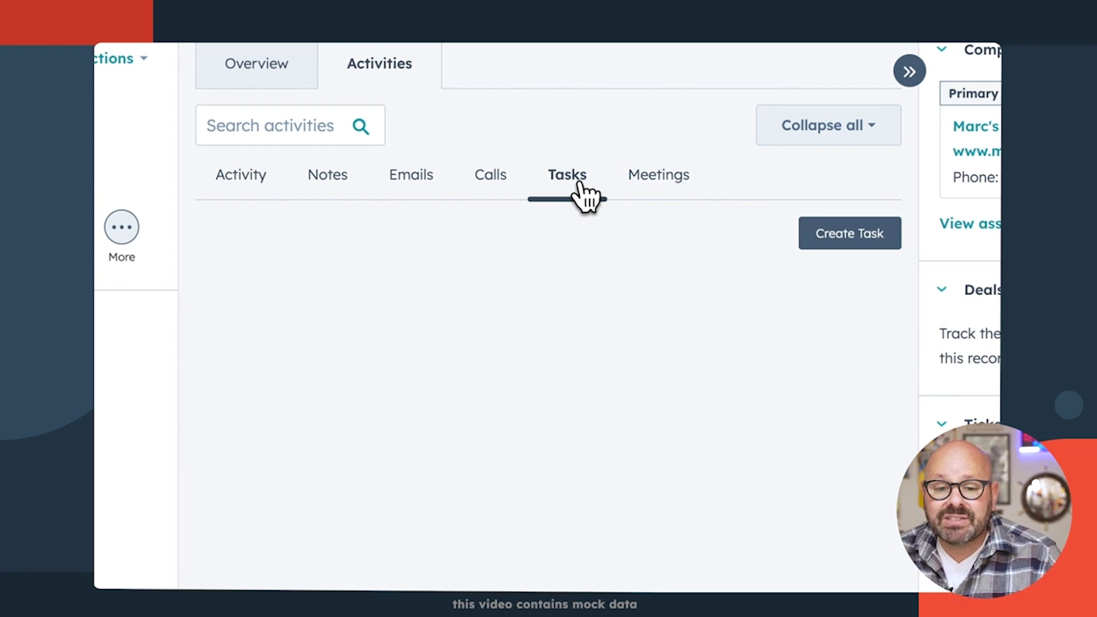
click(662, 189)
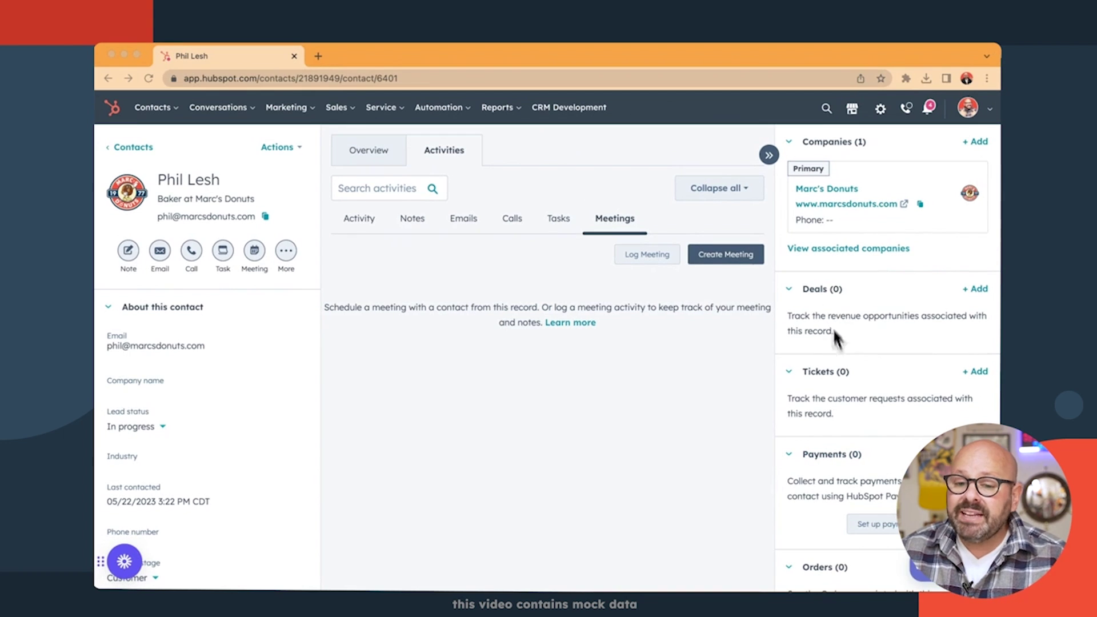
scroll(818, 389, down, 1)
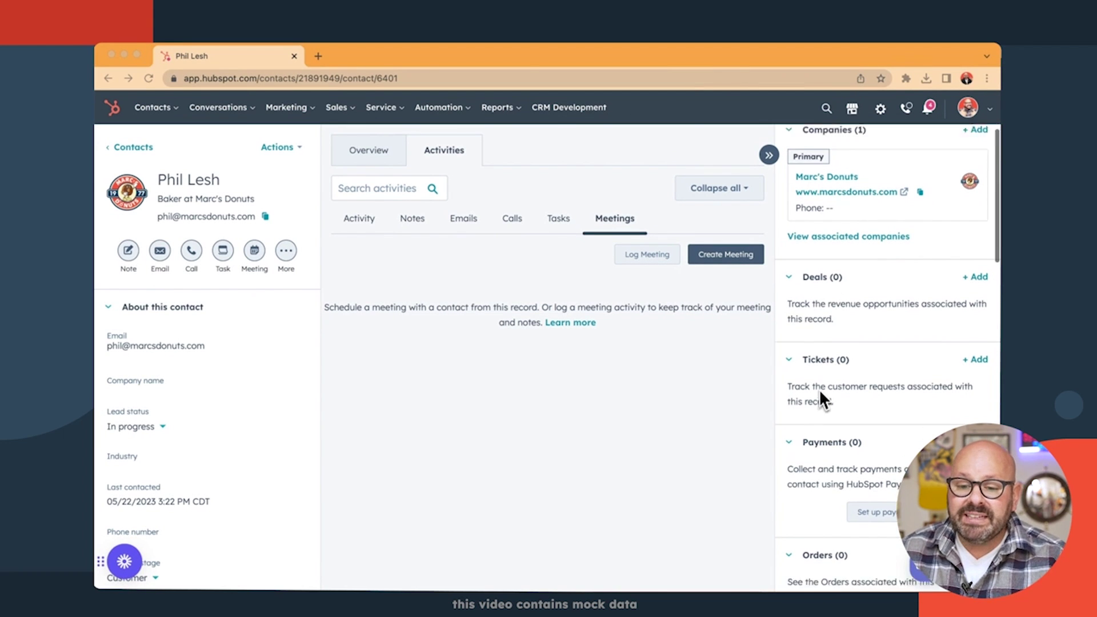
scroll(819, 393, down, 2)
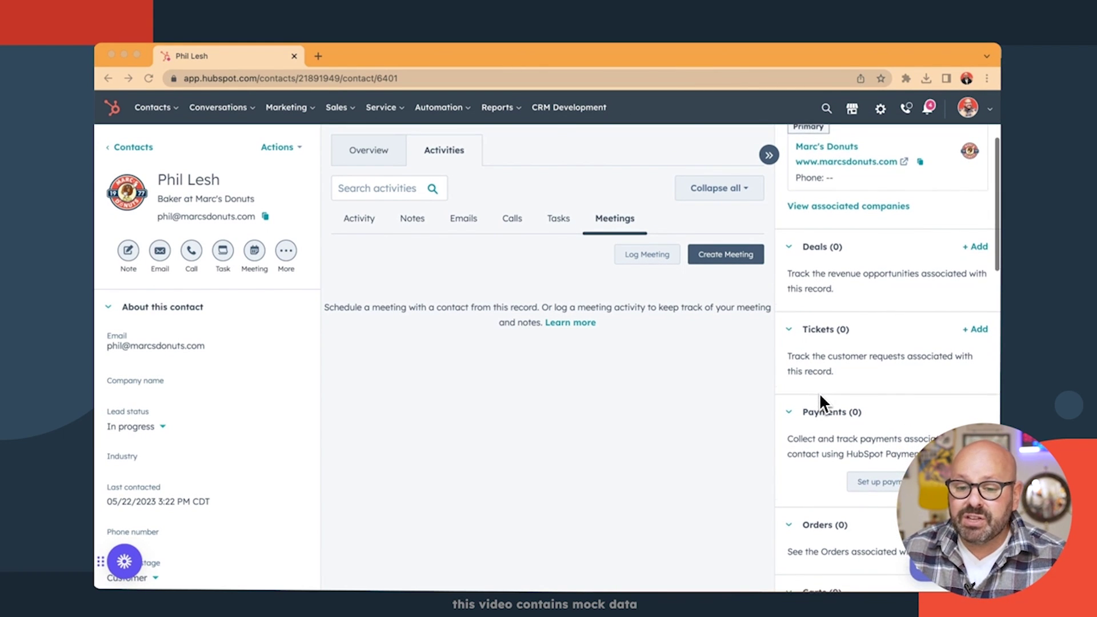
scroll(820, 396, down, 4)
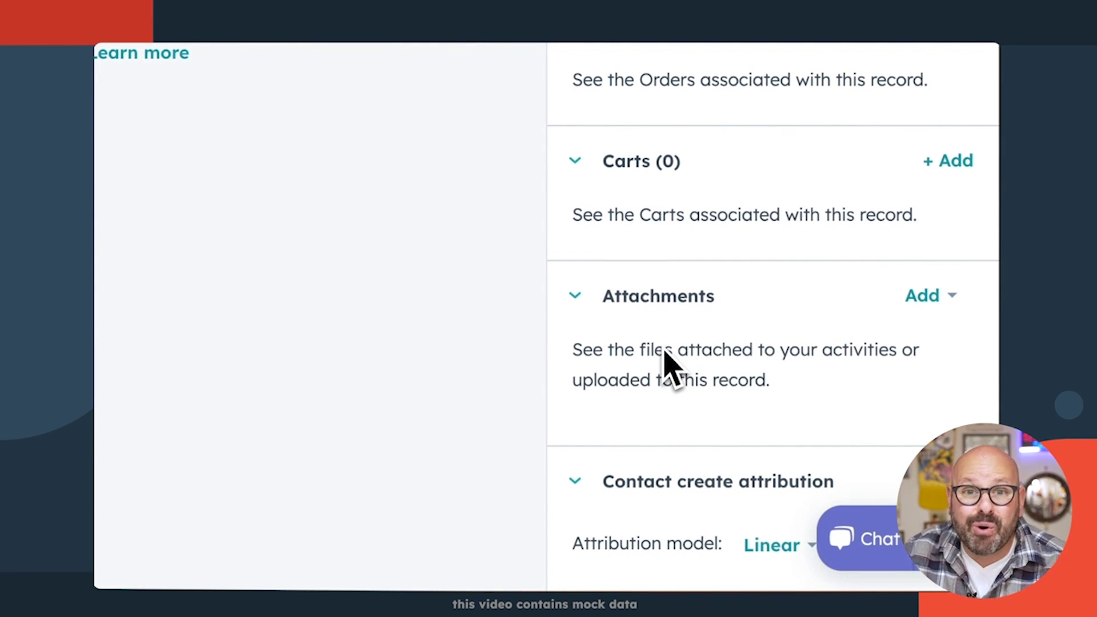
scroll(663, 354, down, 1)
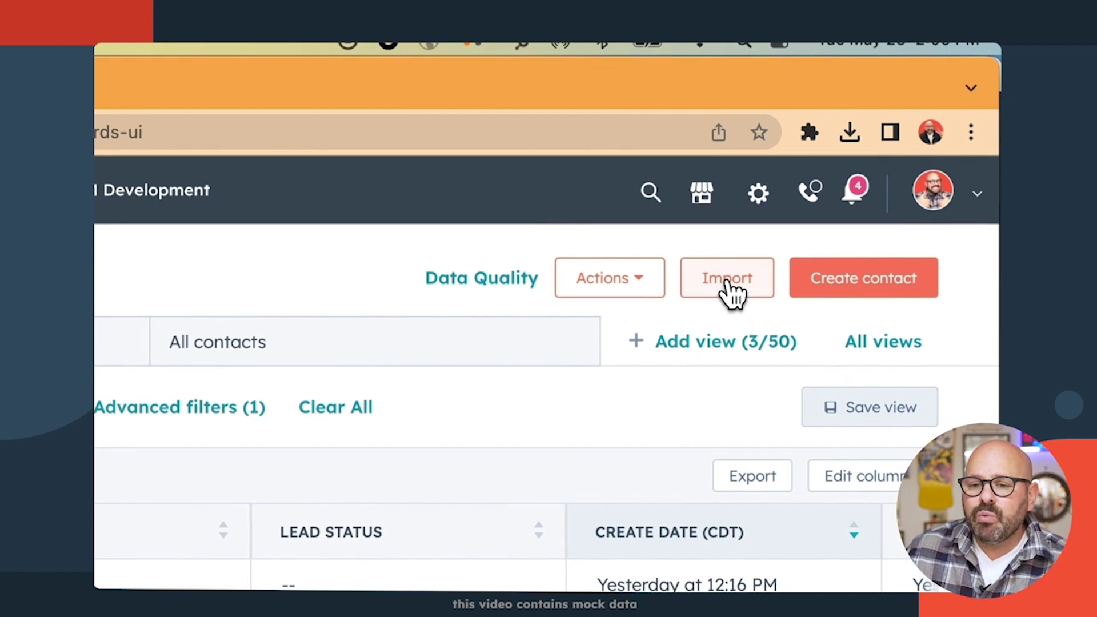
- Start a new import of a file from the computer
click(727, 280)
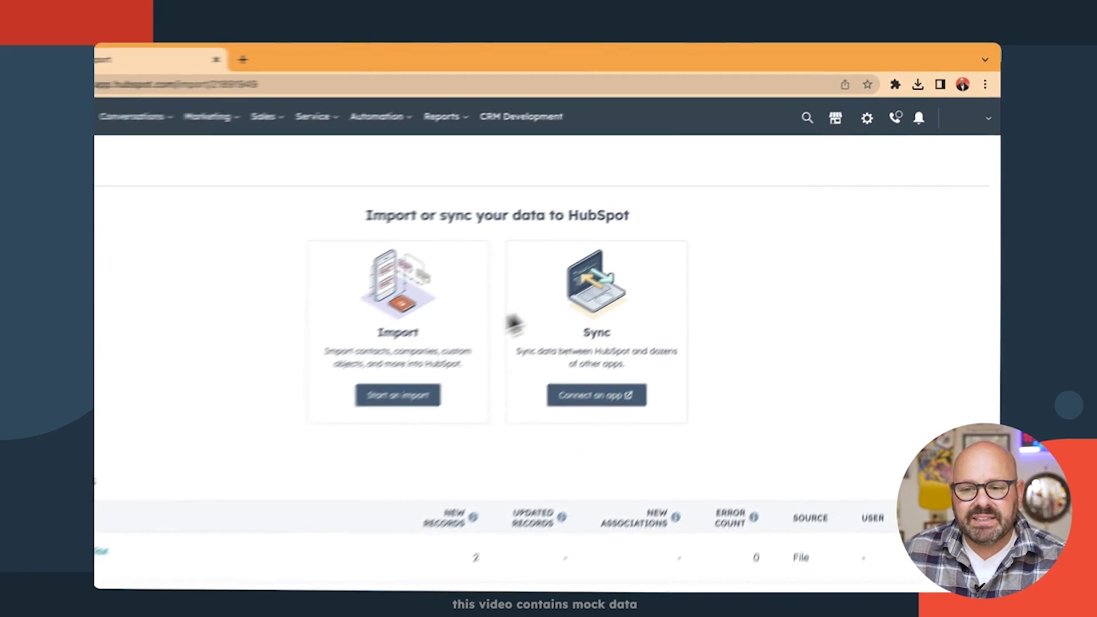
click(457, 361)
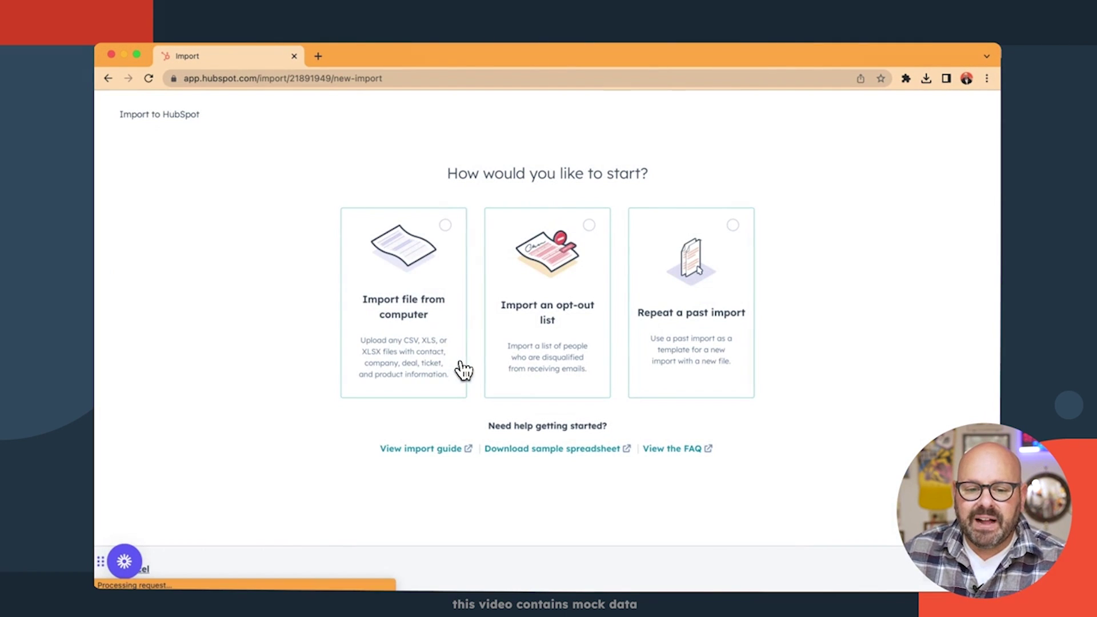
click(400, 286)
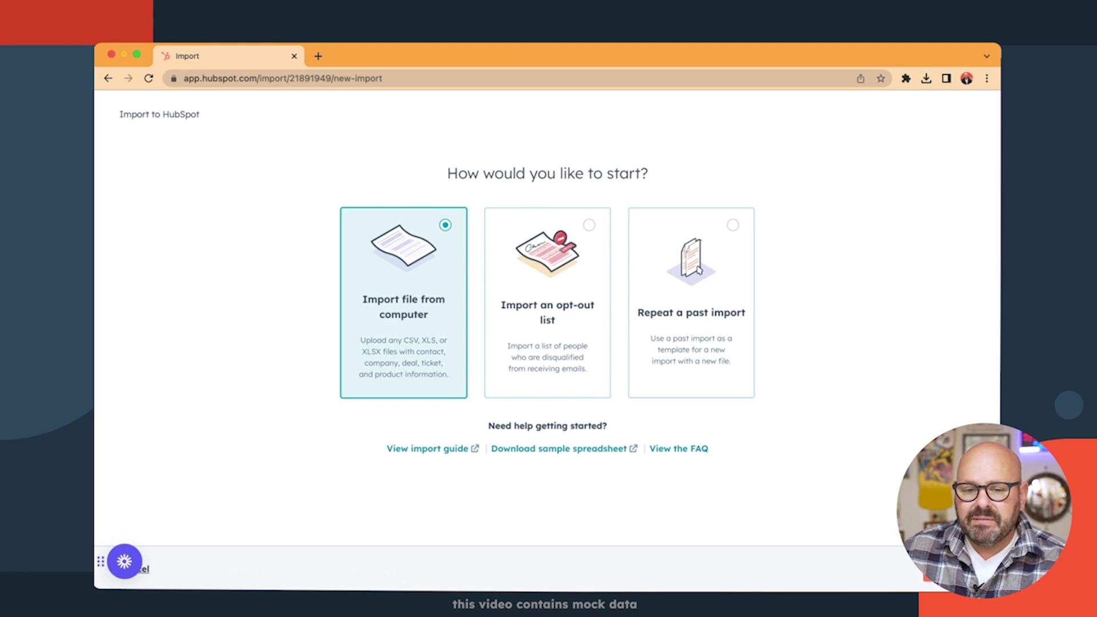
click(948, 570)
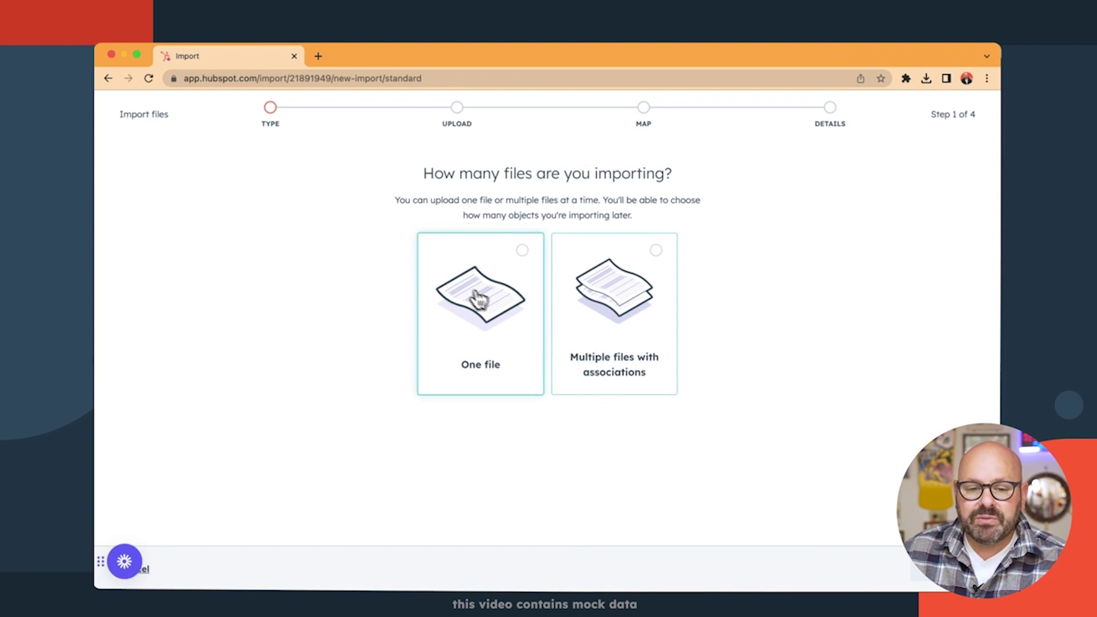
- Set the import to one file, one object, with Contacts as the object type
click(474, 299)
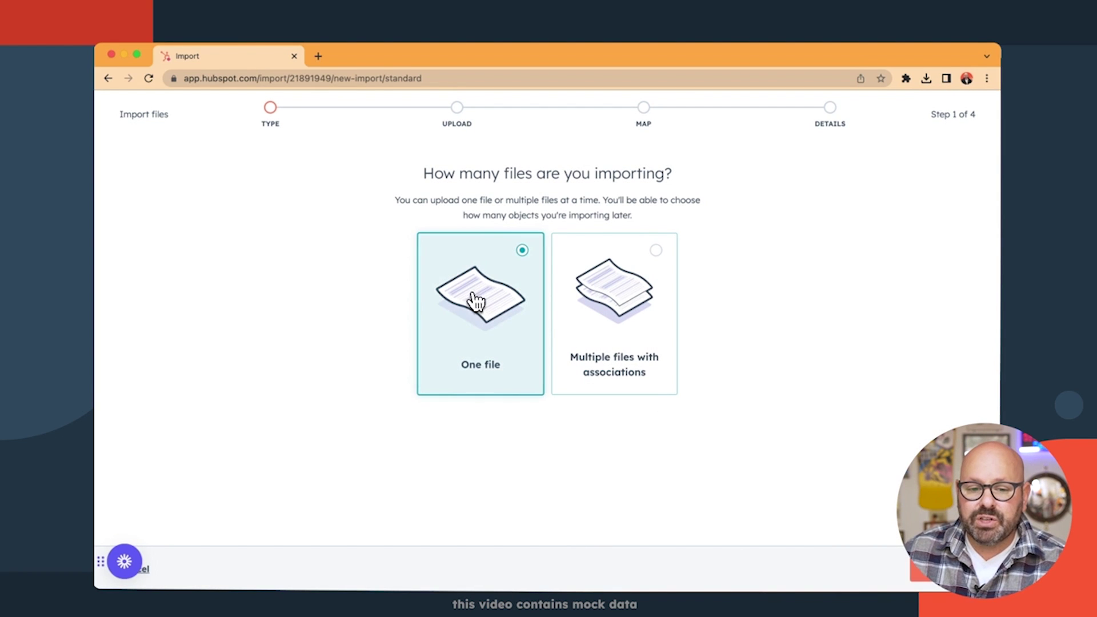
click(926, 569)
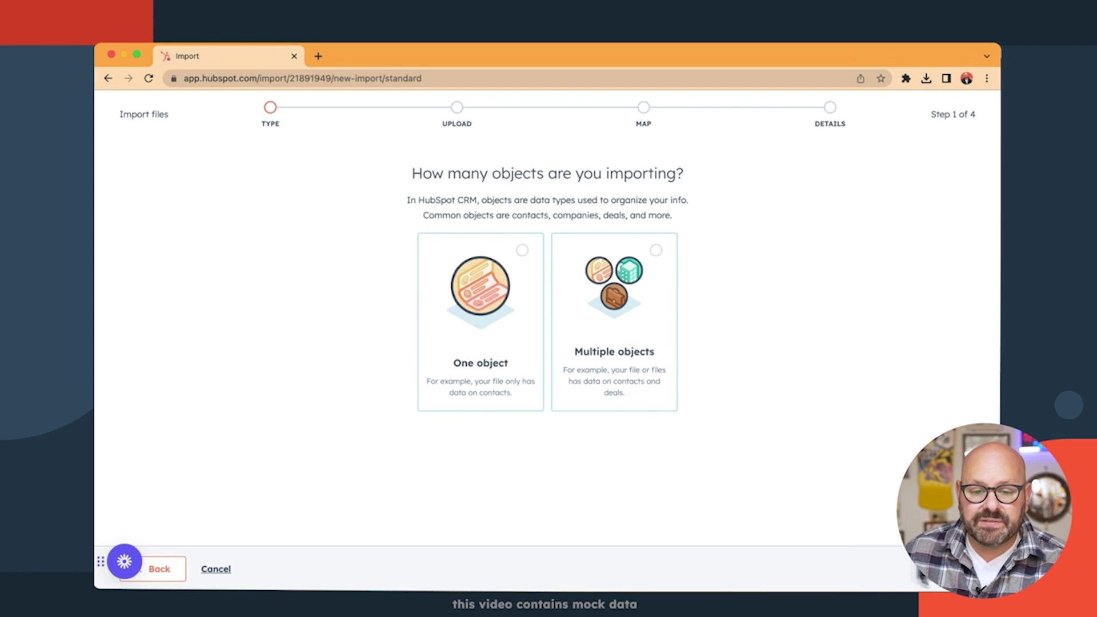
click(502, 334)
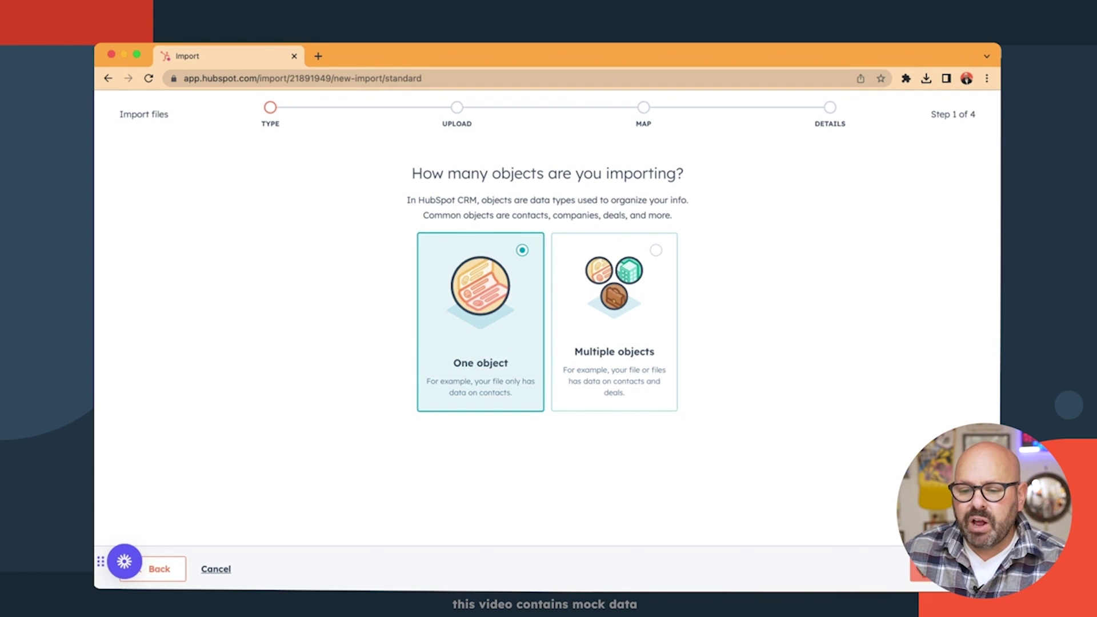
click(926, 569)
click(427, 283)
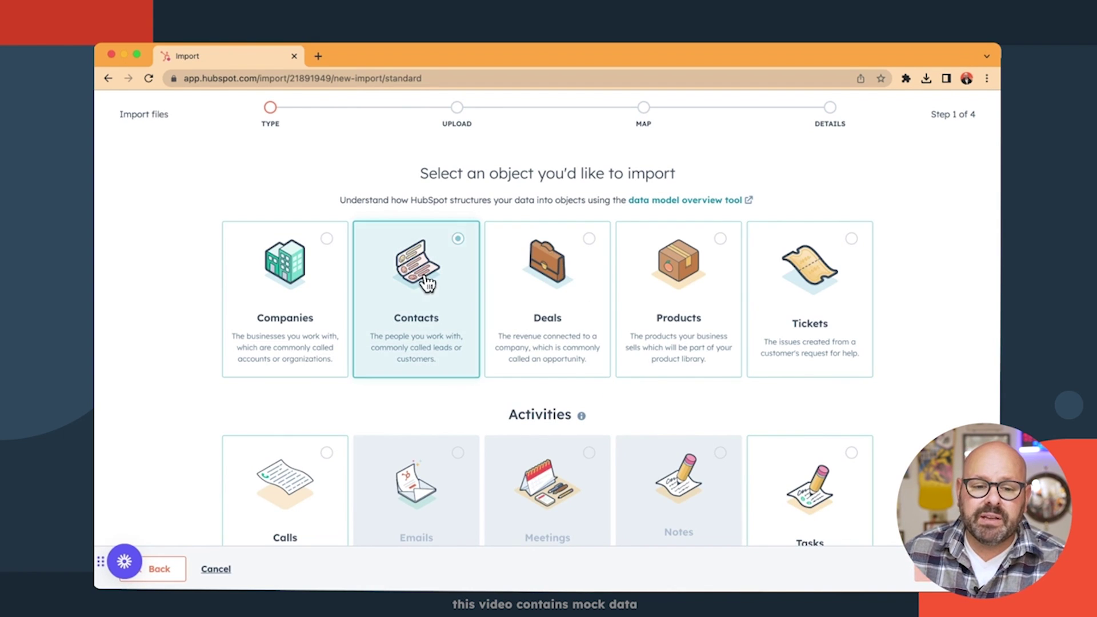
click(926, 569)
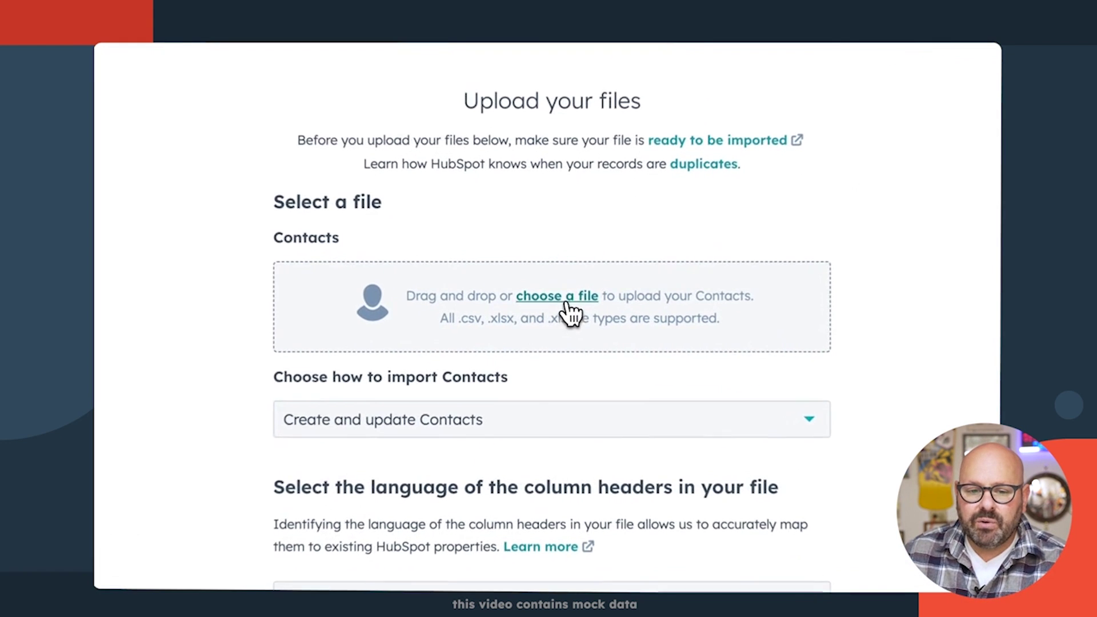
- Upload CRM Download.csv from the Desktop and continue to column mapping
click(566, 297)
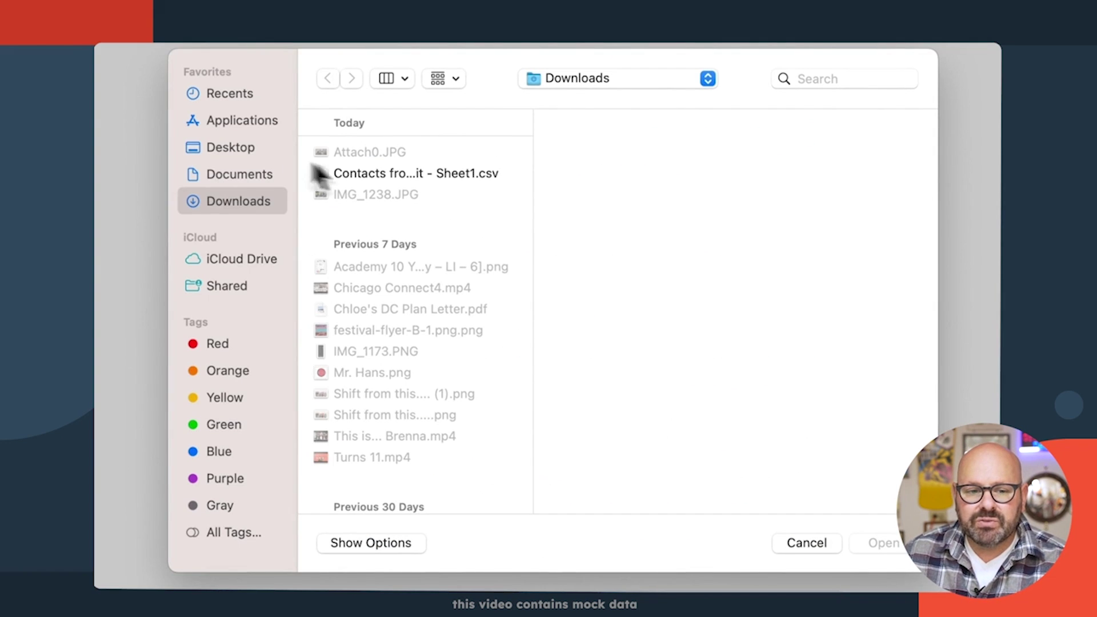
click(231, 146)
click(359, 151)
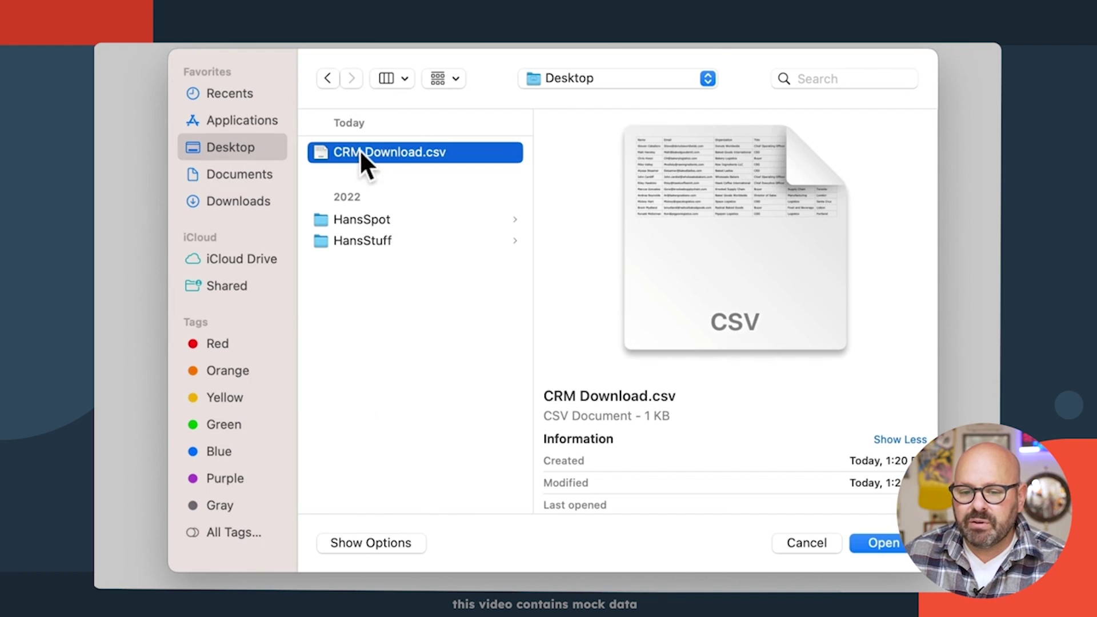
click(886, 540)
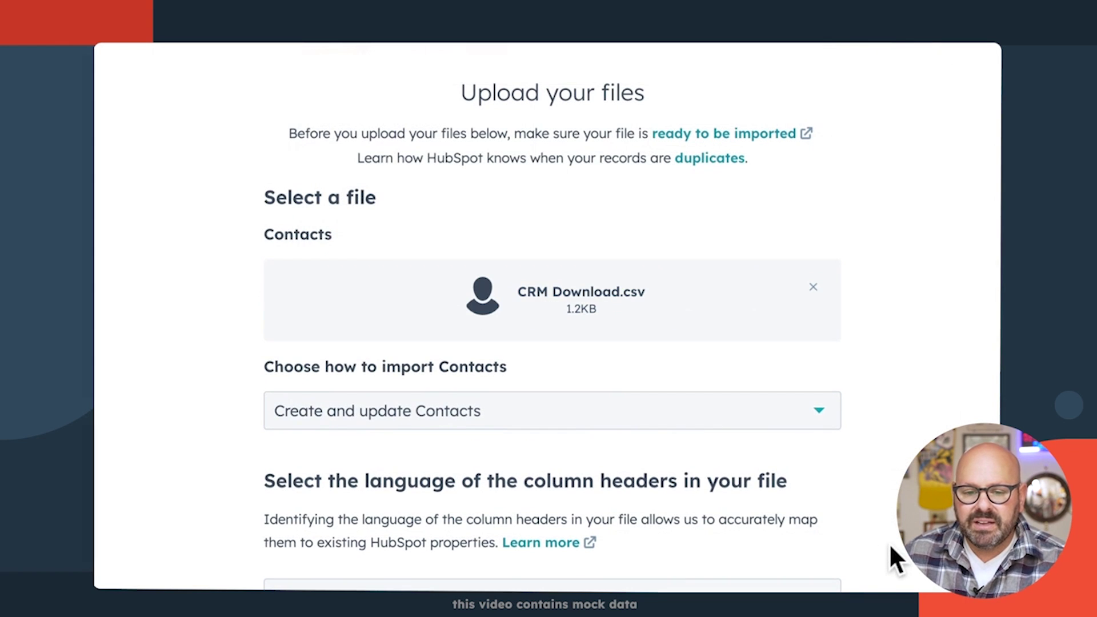
scroll(806, 486, down, 1)
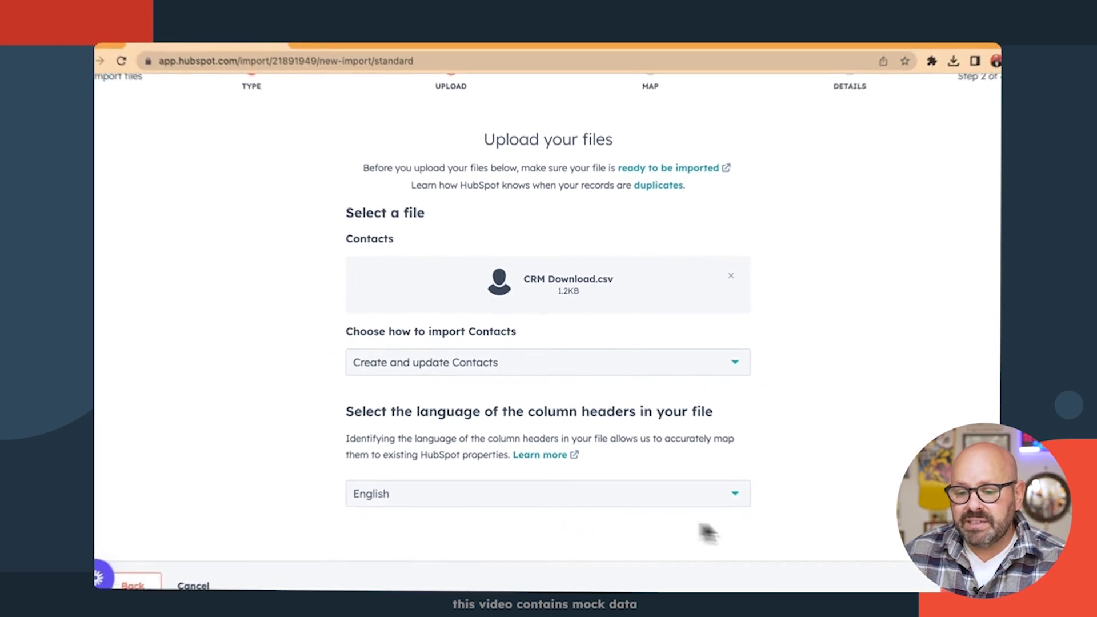
click(936, 586)
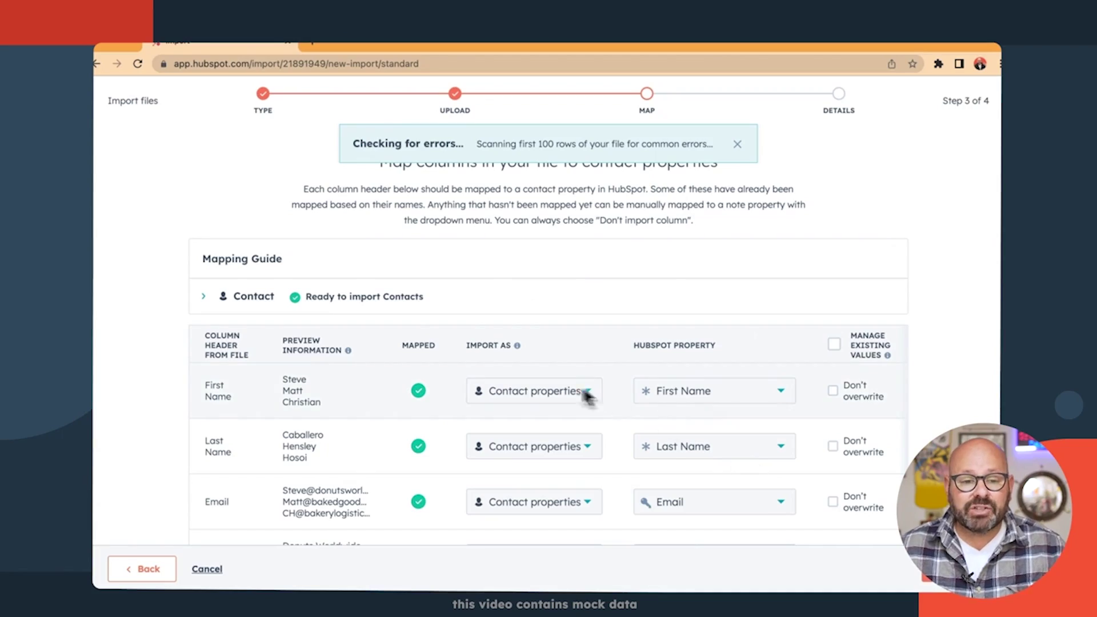
- Check that First Name, Last Name, Email and Organization (as Company Name) are all mapped
scroll(333, 376, down, 1)
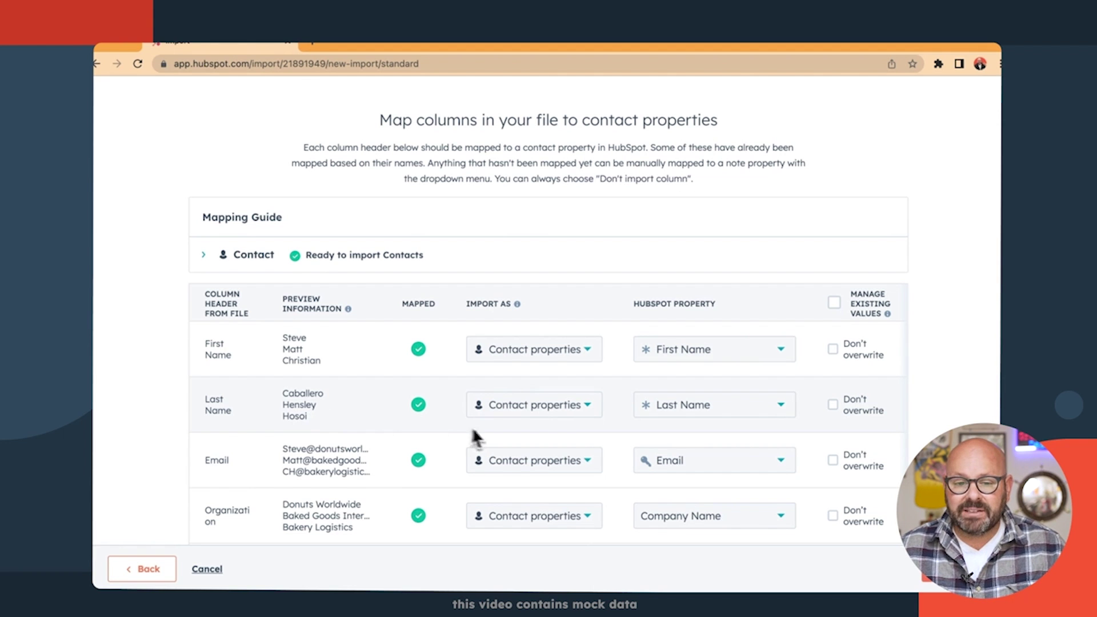
- Create a list from the import, set the 12 contacts as marketing contacts, and finish the import
click(965, 576)
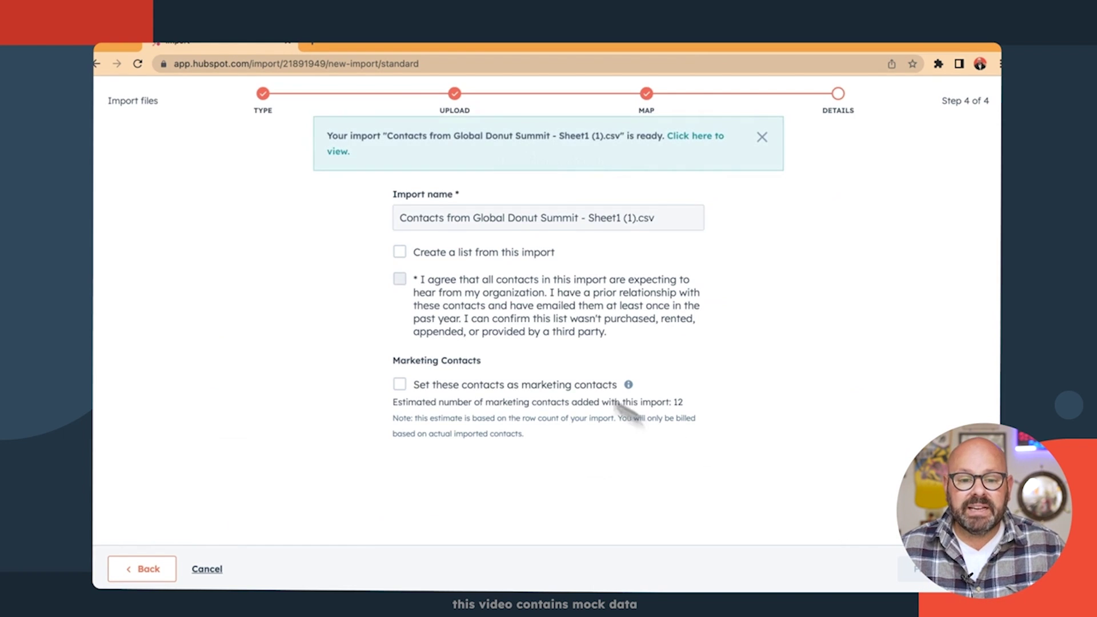
click(399, 252)
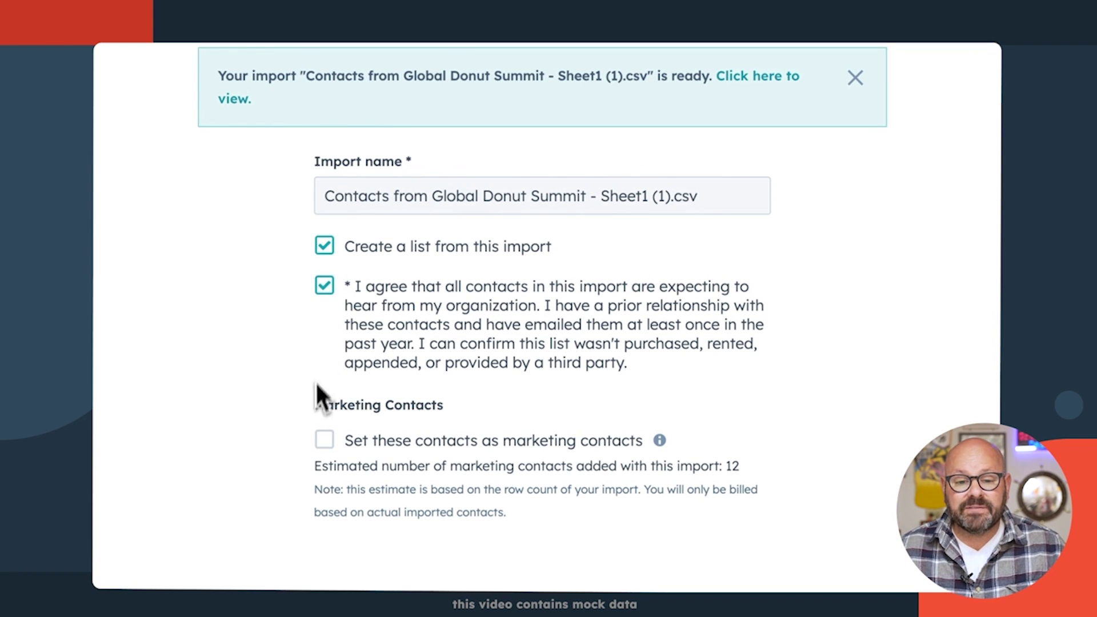
click(325, 441)
click(331, 433)
text(12)
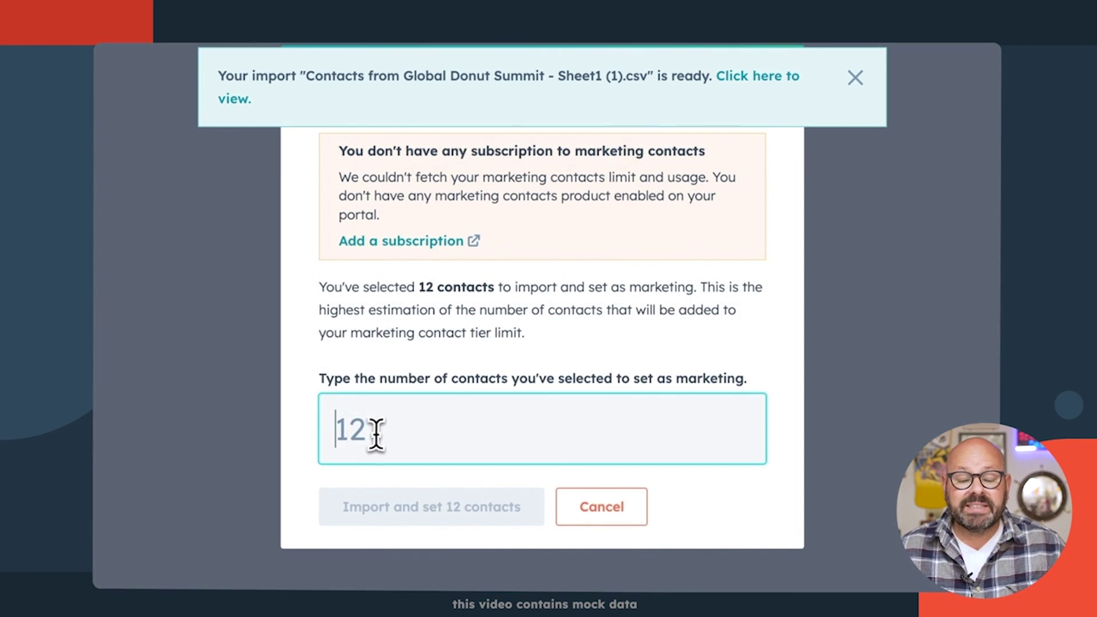
click(430, 515)
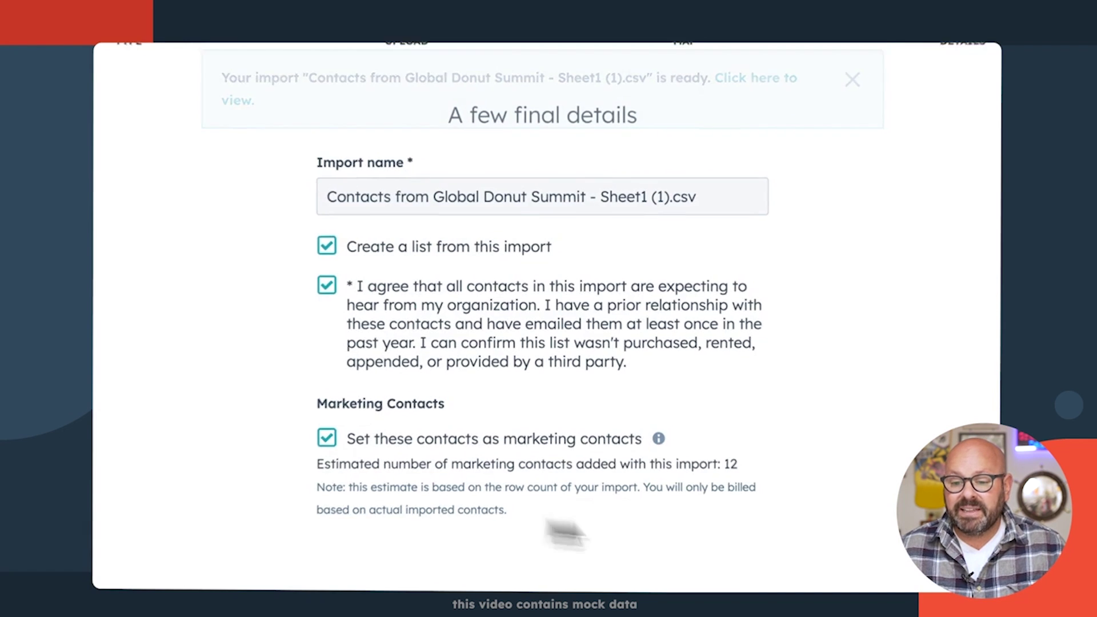
click(940, 585)
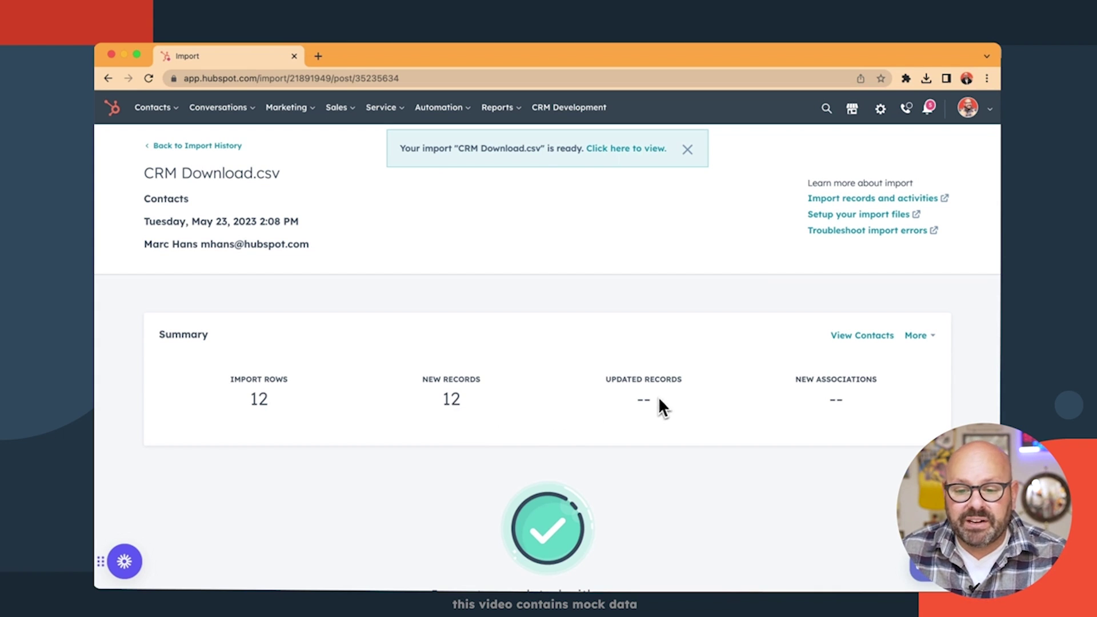
- Confirm the summary reads 'Import completed with no errors' and open the completed import
scroll(650, 399, down, 2)
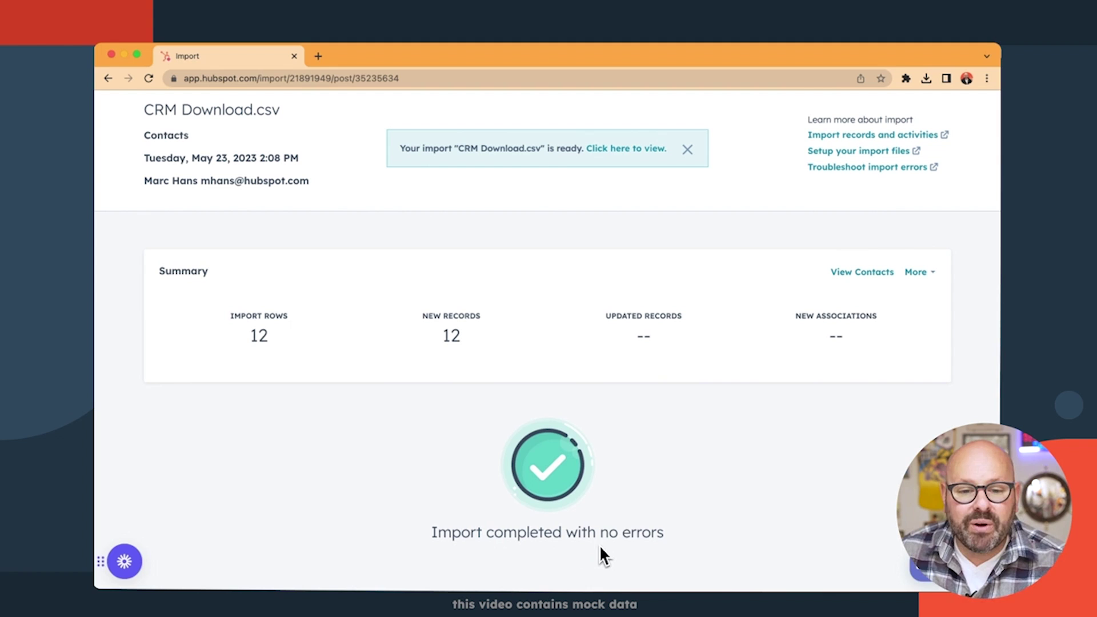
click(627, 153)
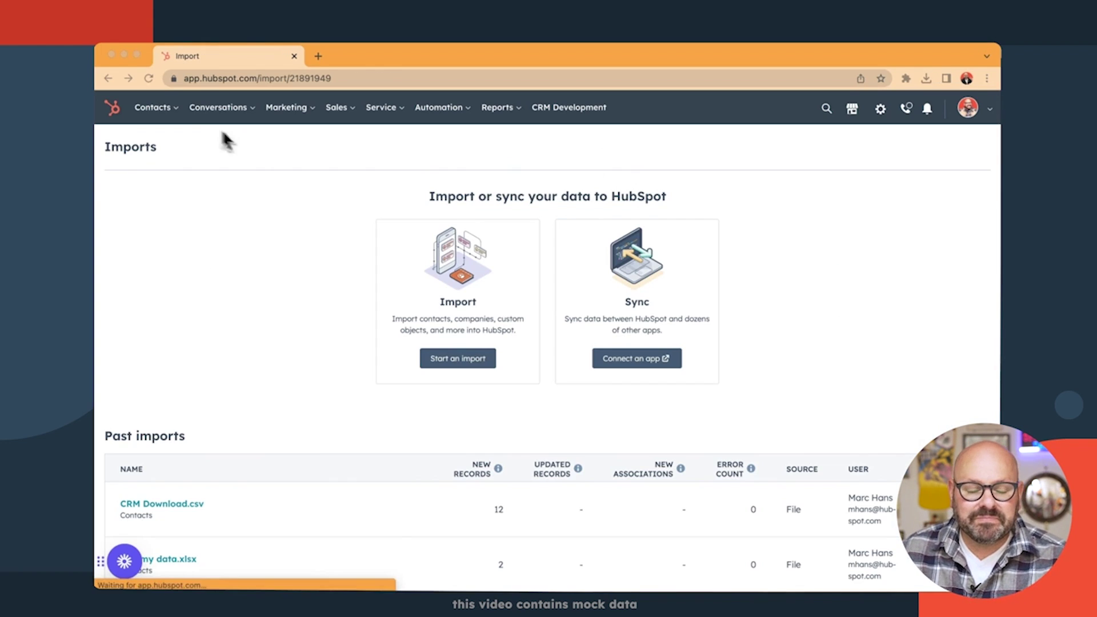
- Return to the Contacts list, where My contacts now shows 249 records including the imported contacts
mouse_move(169, 119)
click(160, 147)
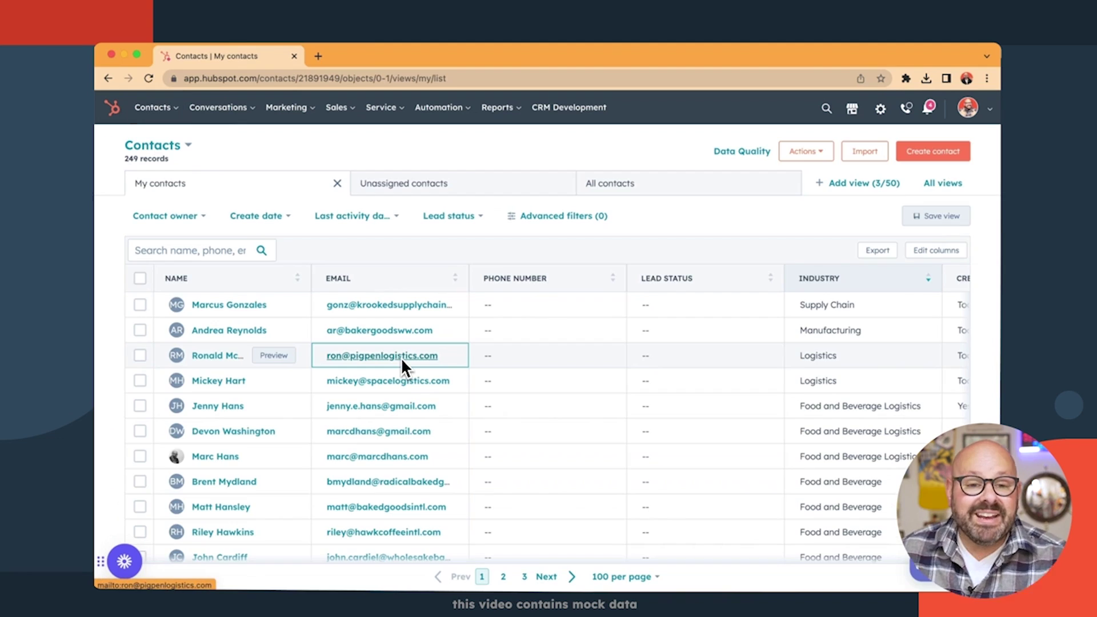